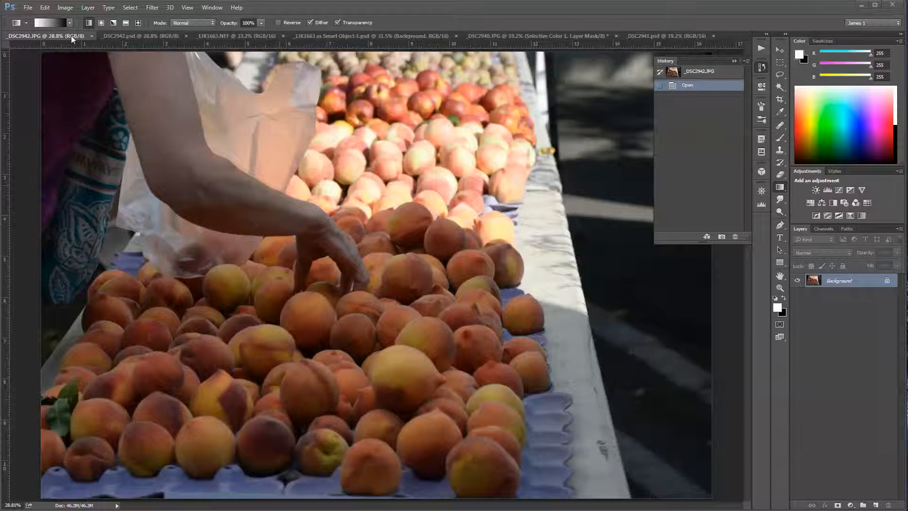
# Compare the original and edited versions of the peach and flag photos, and view both open rose images.
pyautogui.click(130, 36)
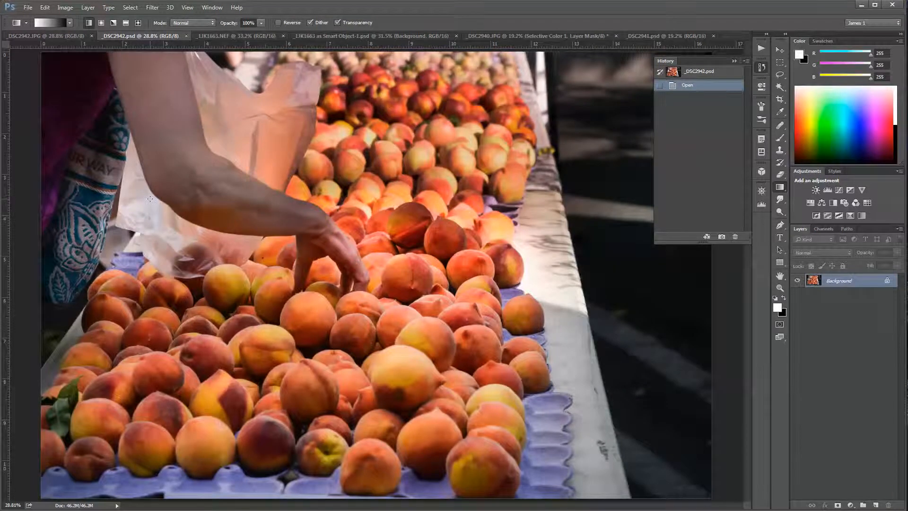
pyautogui.click(52, 36)
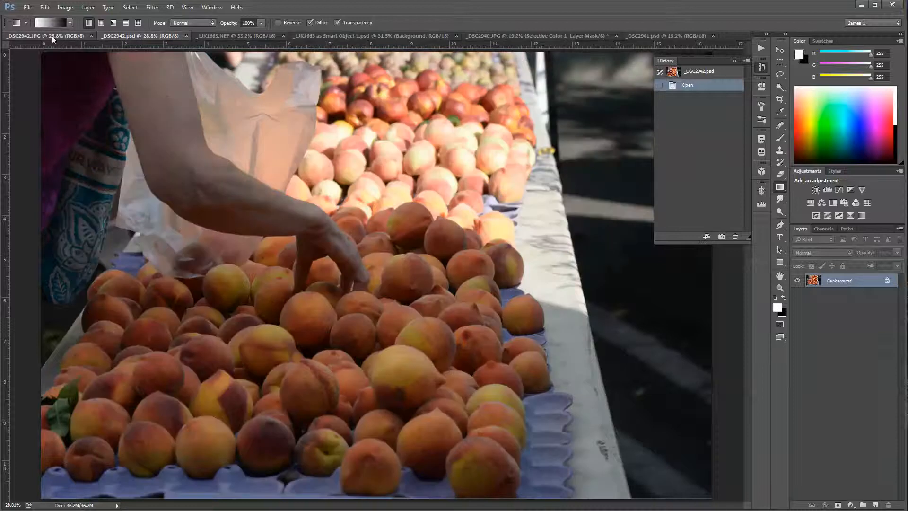
pyautogui.click(116, 36)
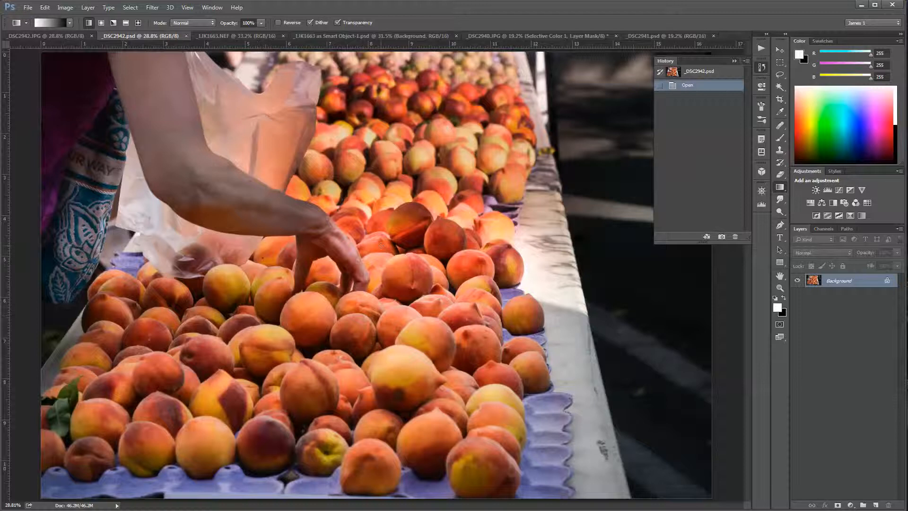
pyautogui.click(230, 37)
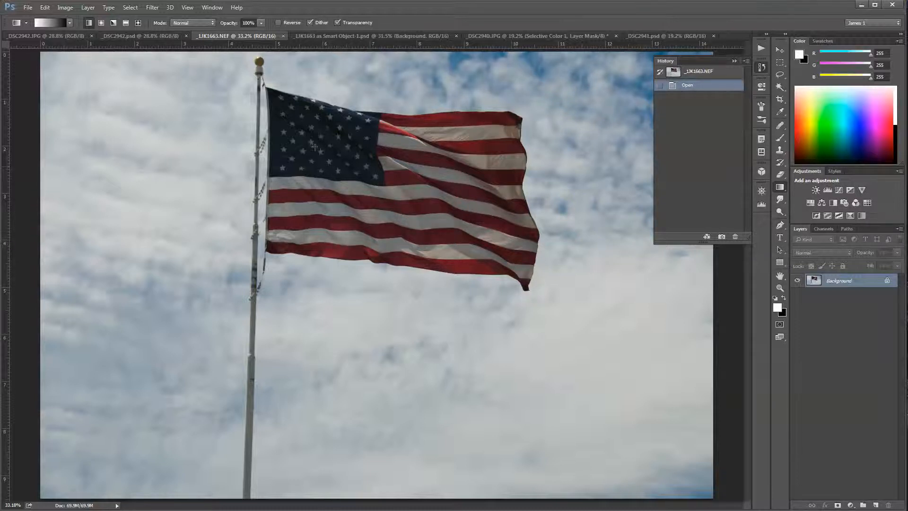
pyautogui.click(370, 36)
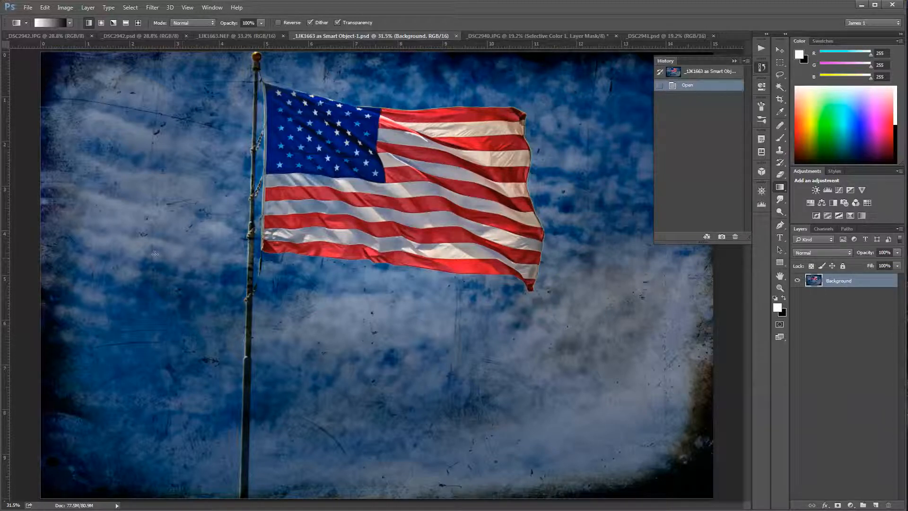
pyautogui.click(521, 36)
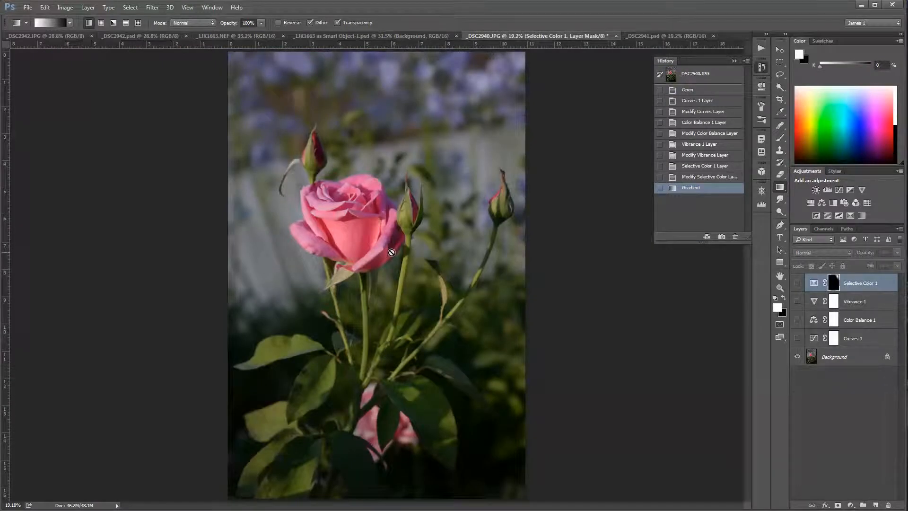
pyautogui.click(690, 35)
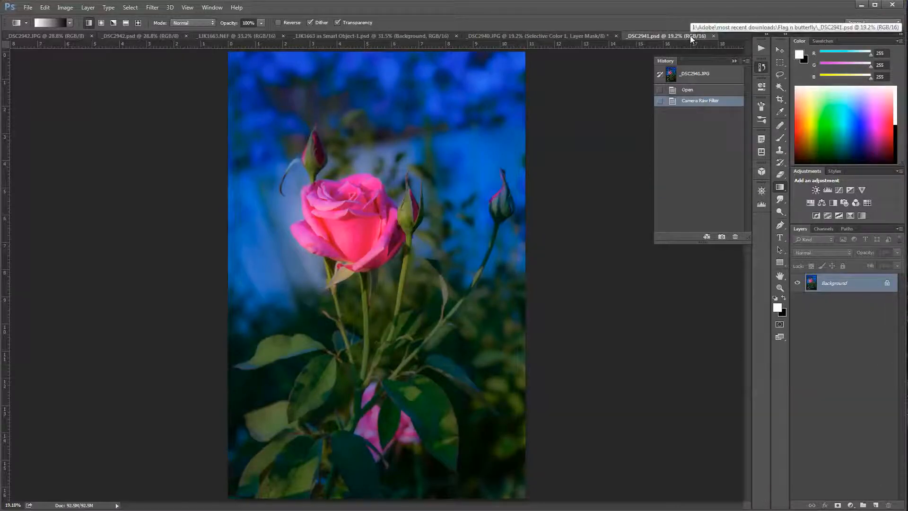
# Show all adjustment layers in _DSC2940.JPG and compare the result with the Camera Raw version in _DSC2941.psd.
pyautogui.click(560, 35)
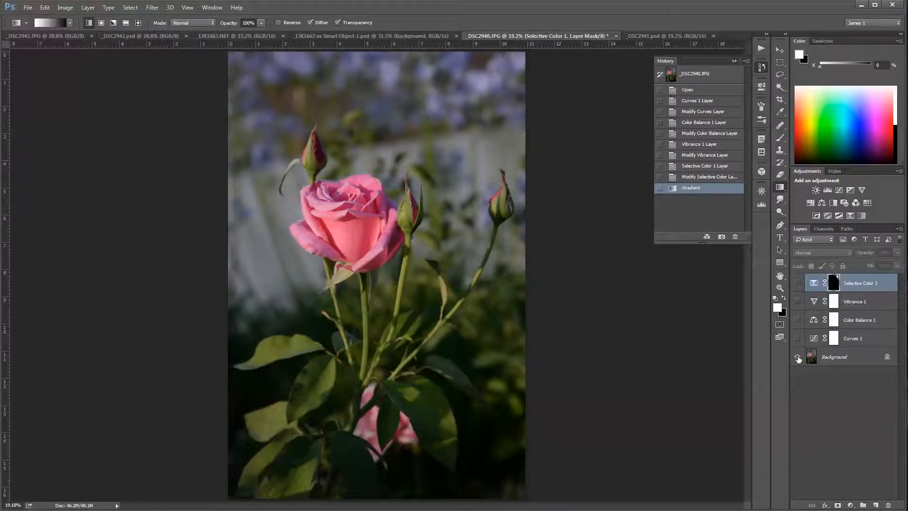
pyautogui.keyDown('alt'); pyautogui.click(798, 357); pyautogui.keyUp('alt')
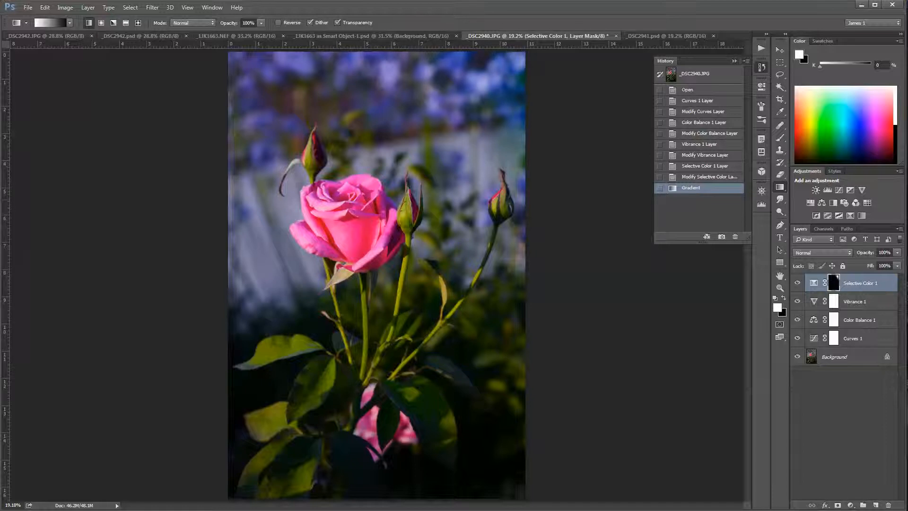
pyautogui.click(666, 37)
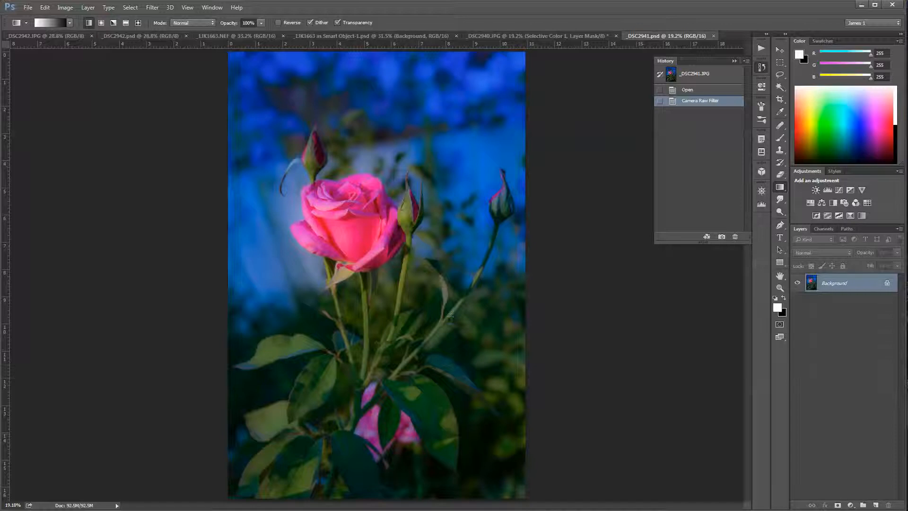
pyautogui.click(572, 35)
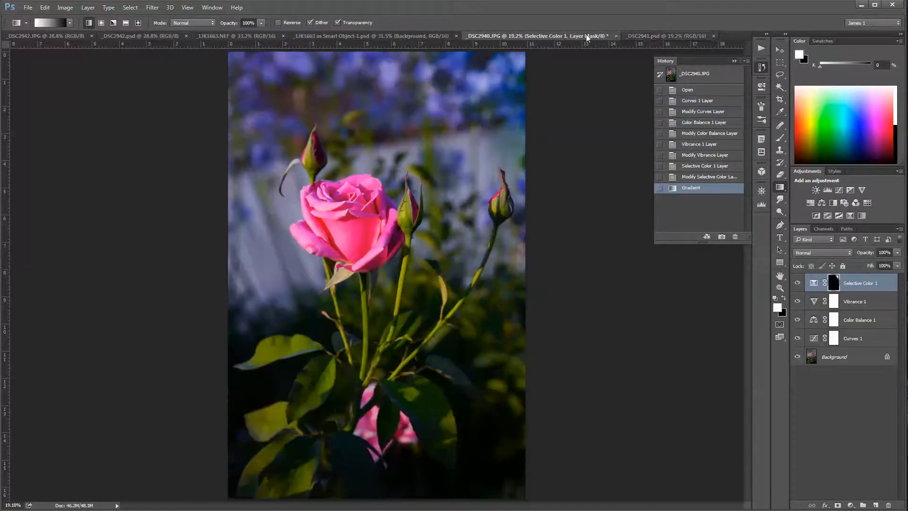
pyautogui.click(651, 34)
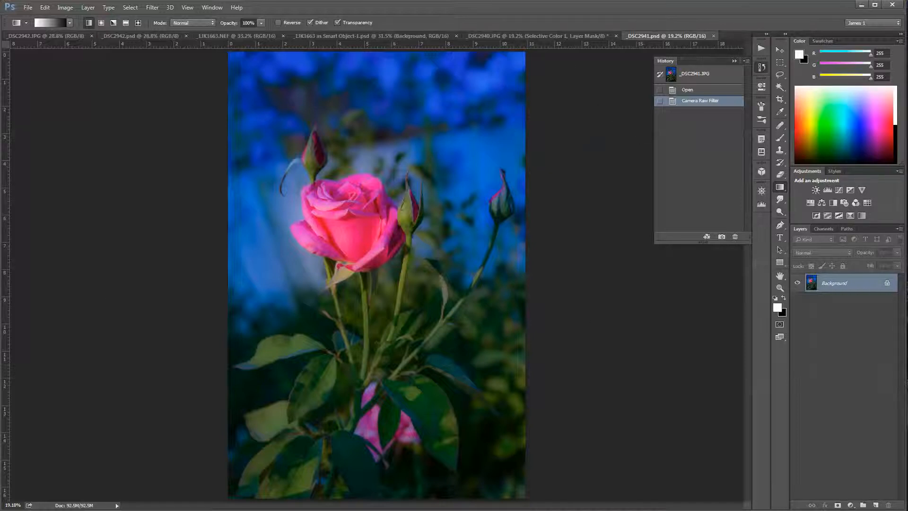
# Switch to Adobe Bridge and look at the file options for _DSC2946.JPG in the Farmers Market folder, without opening it.
pyautogui.hotkey('ctrl', 'alt', 'o')
pyautogui.moveTo(667, 12); pyautogui.dragTo(462, 46)
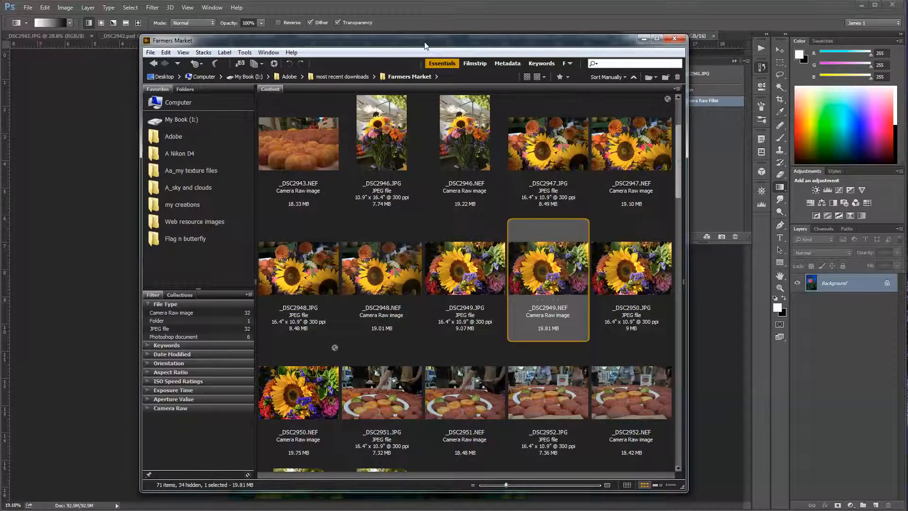
pyautogui.moveTo(422, 38); pyautogui.dragTo(414, 23)
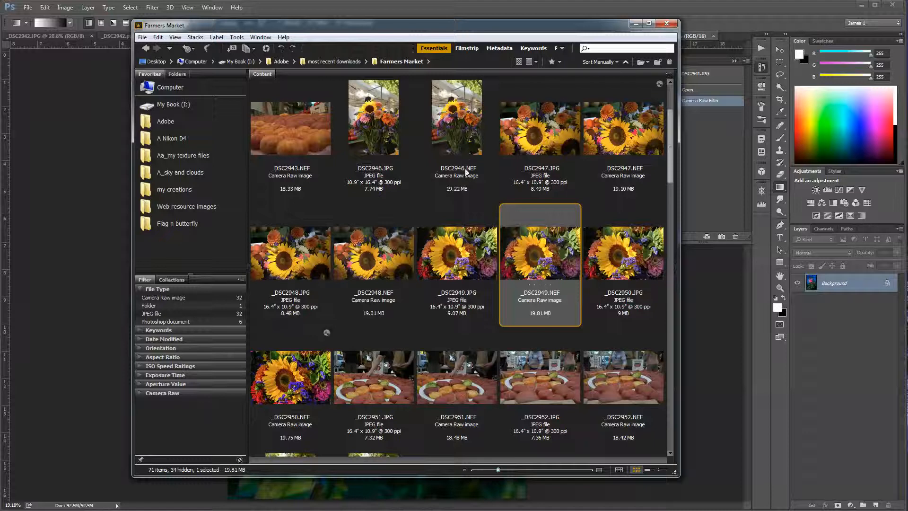
pyautogui.rightClick(378, 121)
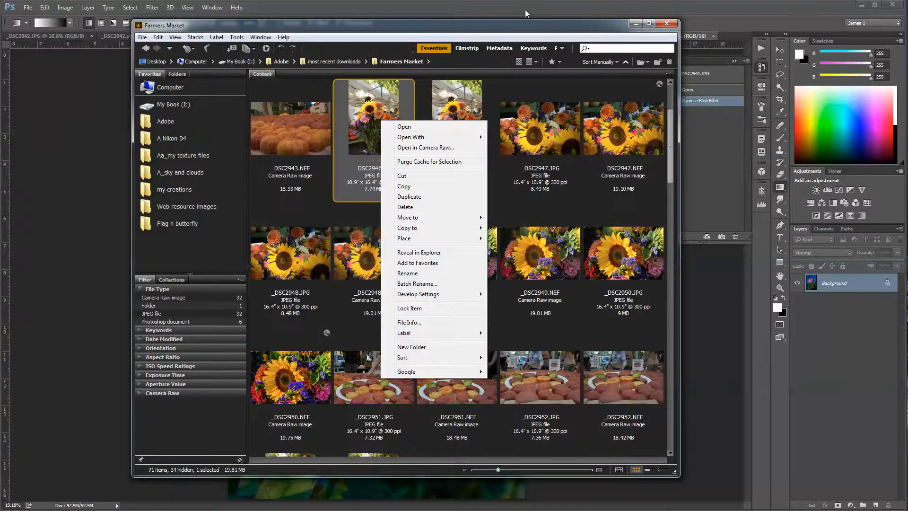
pyautogui.click(515, 30)
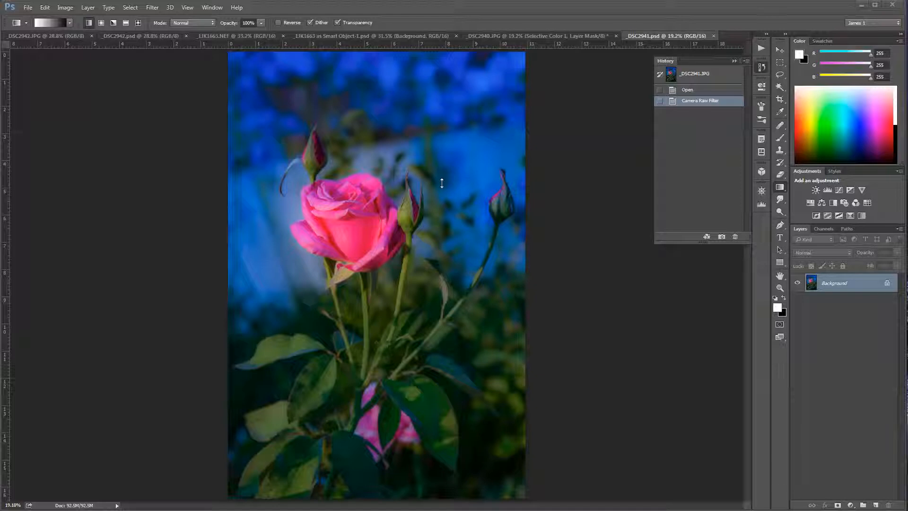
# Unlock the Background of _DSC2942.JPG so it becomes a regular layer.
pyautogui.click(70, 35)
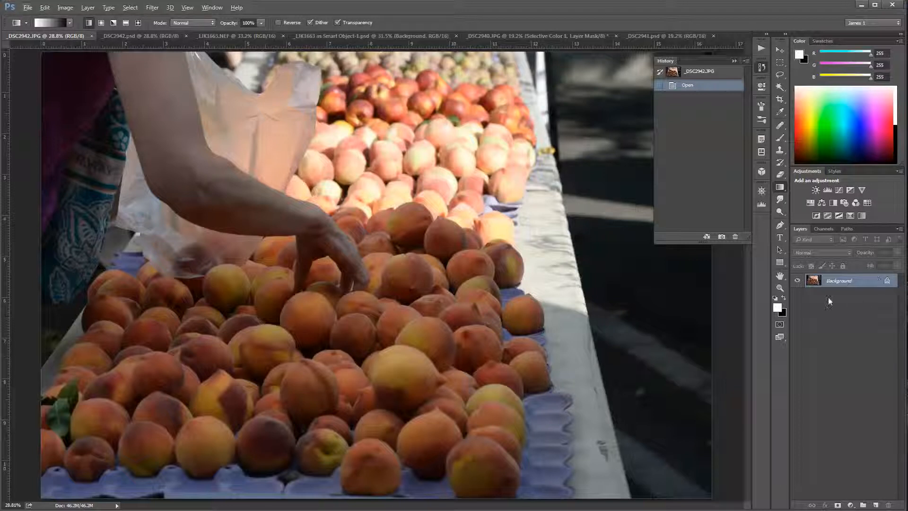
pyautogui.click(887, 281)
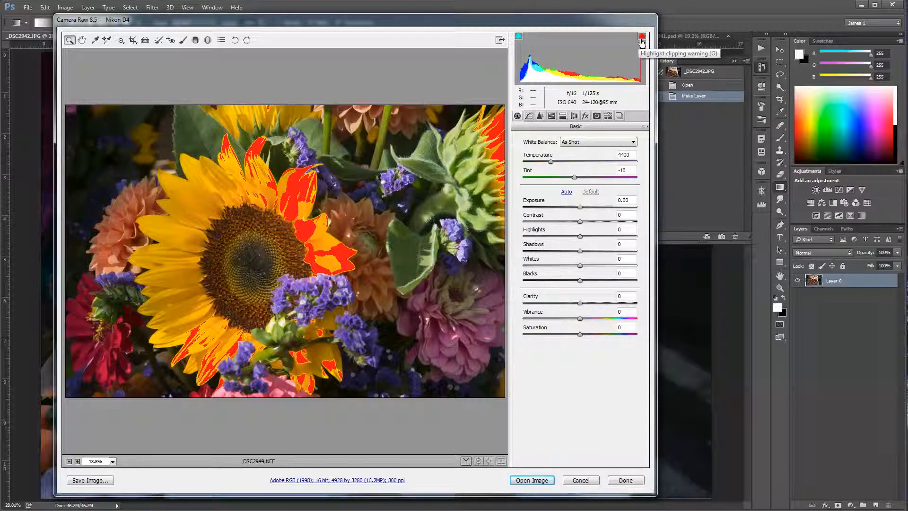
# Check highlight and shadow clipping on the sunflower photo with strongly lowered Blacks, bring Blacks back to -2 and hide the clipping warnings.
pyautogui.click(518, 38)
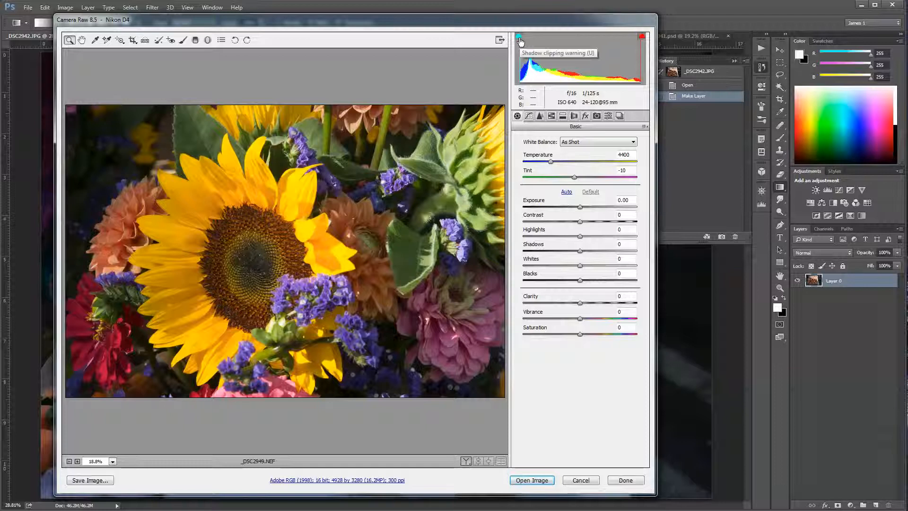
pyautogui.click(641, 38)
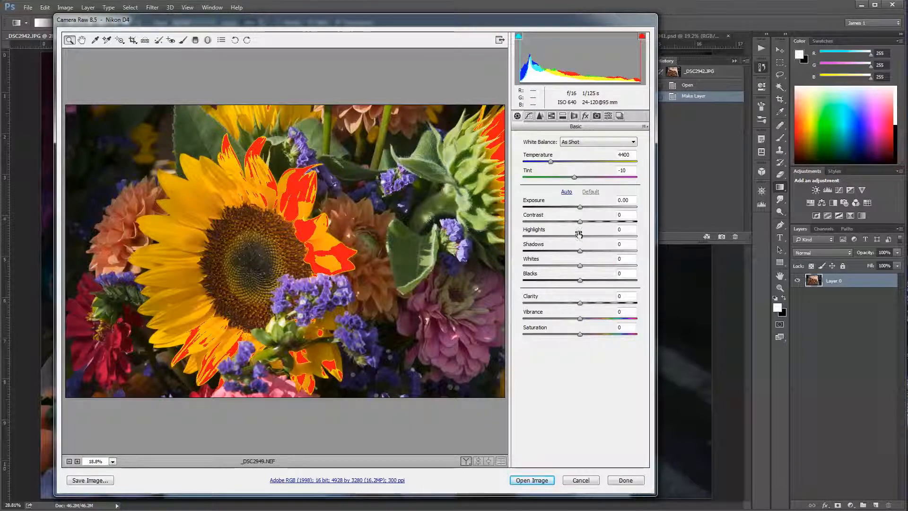
pyautogui.moveTo(579, 280); pyautogui.dragTo(537, 281)
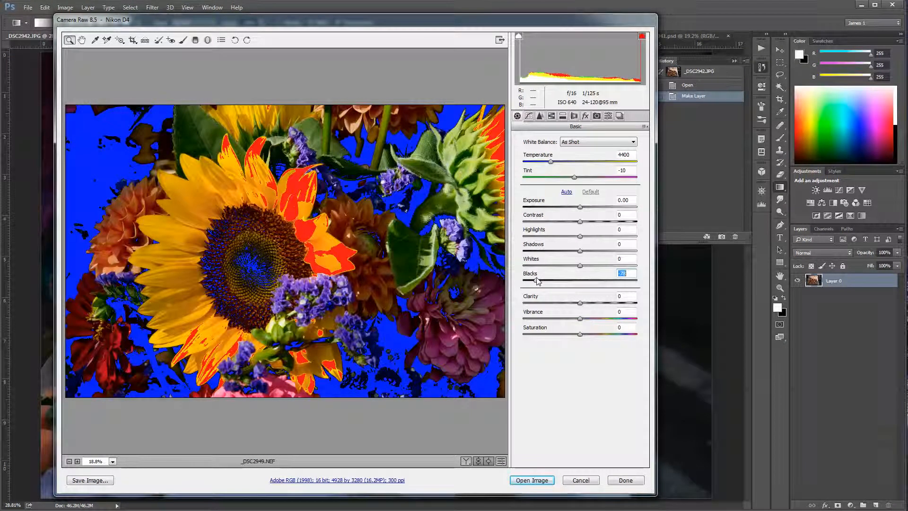
pyautogui.moveTo(538, 281); pyautogui.dragTo(580, 286)
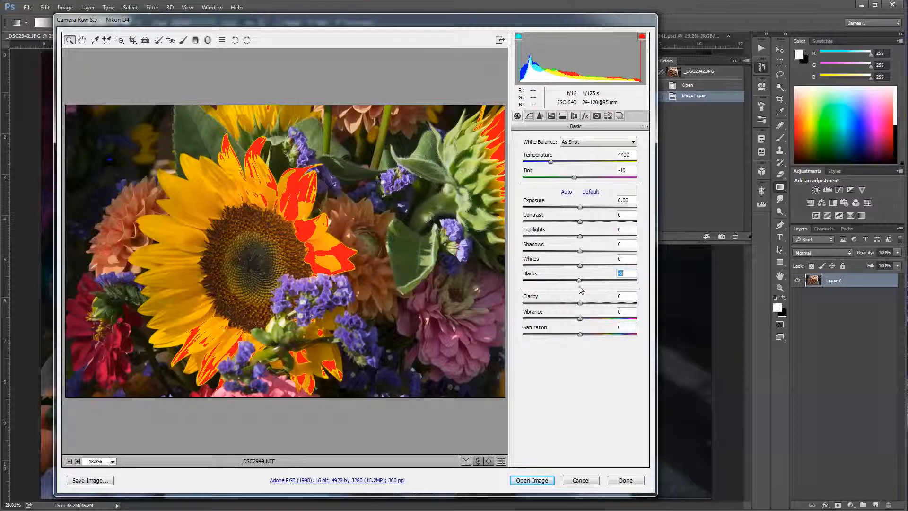
pyautogui.click(642, 37)
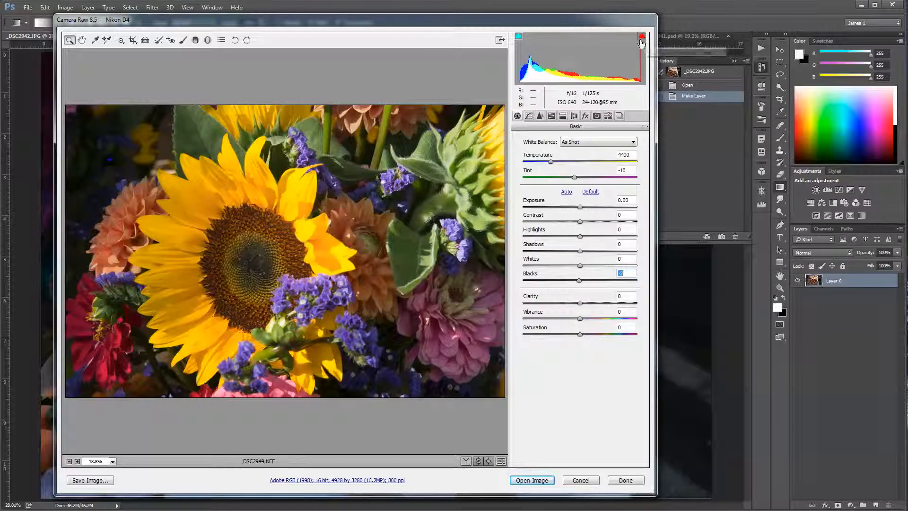
pyautogui.click(519, 39)
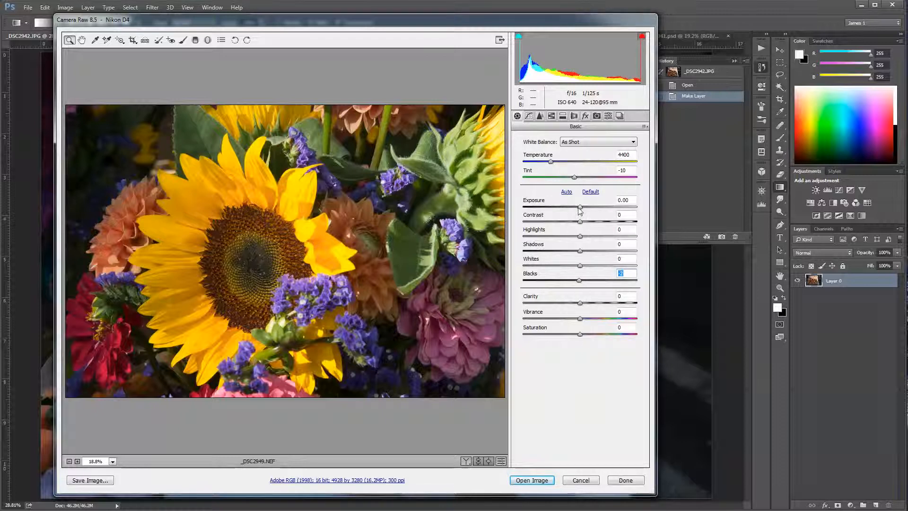
# Shape an S-curve on the RGB point tone curve, moving input 102 to output 81 and input 163 to output 178.
pyautogui.click(529, 117)
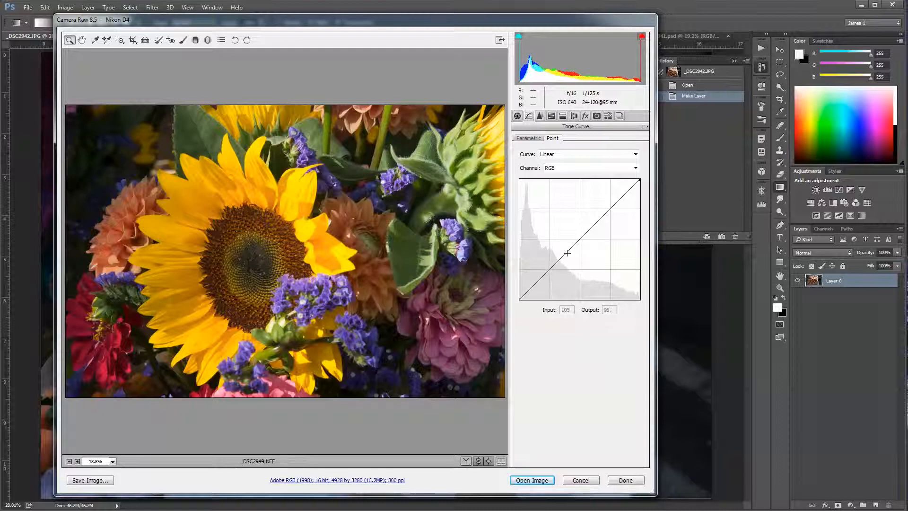
pyautogui.moveTo(566, 251)
pyautogui.mouseDown()
pyautogui.moveTo(562, 239)
pyautogui.moveTo(567, 261)
pyautogui.mouseUp()
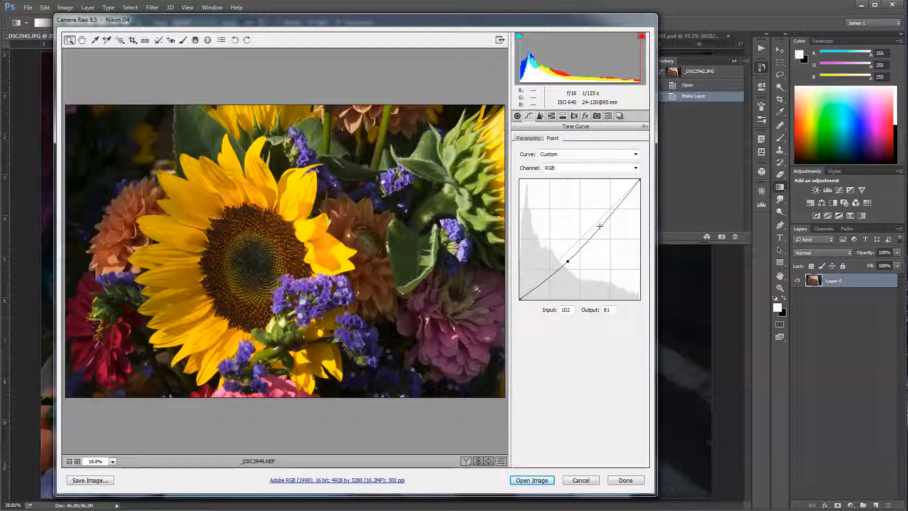
pyautogui.moveTo(600, 226); pyautogui.dragTo(596, 215)
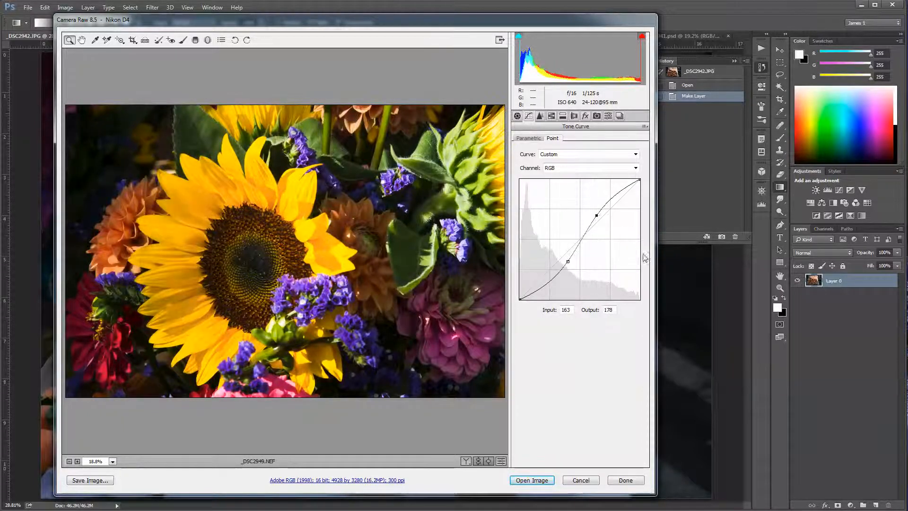
# Try raising the Red channel's point curve to output 116 at input 88, and remove that point.
pyautogui.click(636, 168)
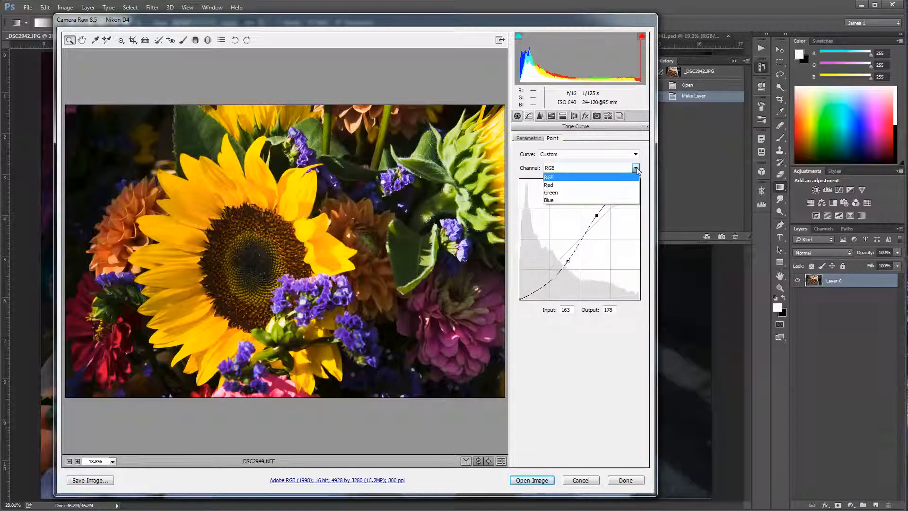
pyautogui.click(573, 187)
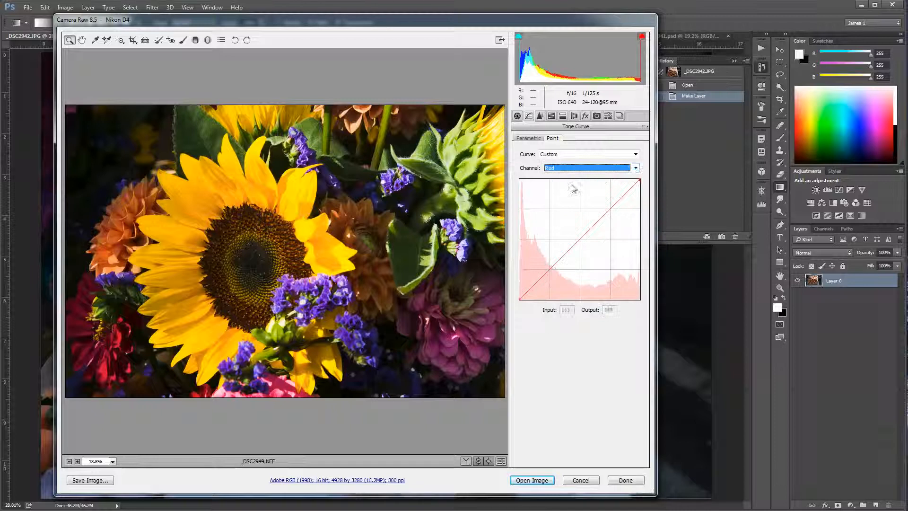
pyautogui.moveTo(568, 241)
pyautogui.mouseDown()
pyautogui.moveTo(571, 257)
pyautogui.moveTo(560, 245)
pyautogui.mouseUp()
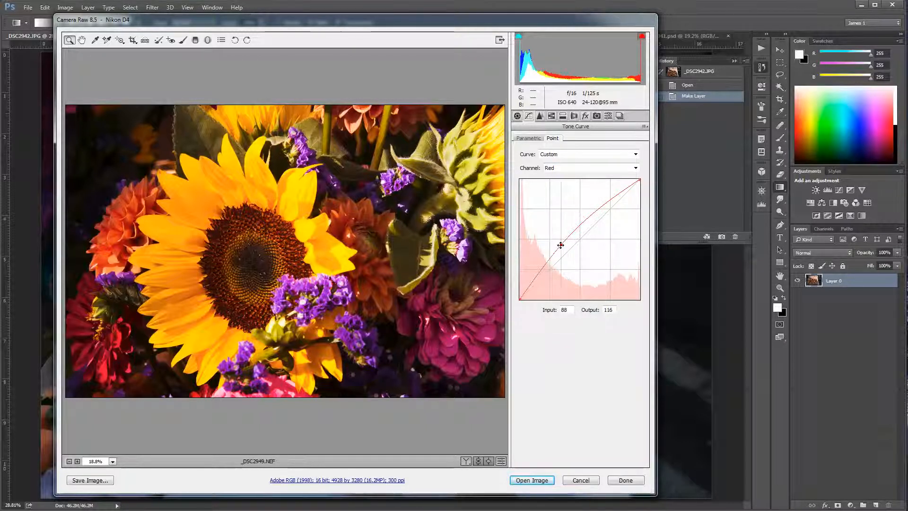
pyautogui.moveTo(560, 245); pyautogui.dragTo(435, 238)
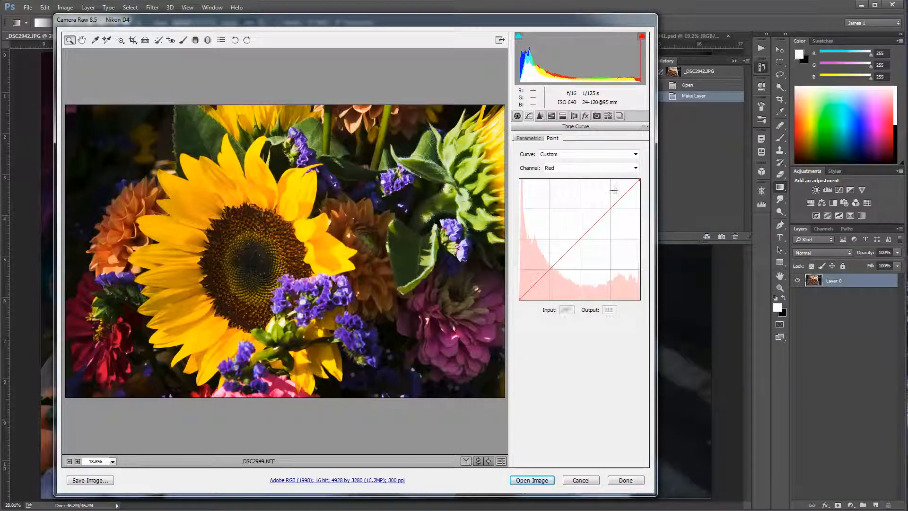
# Remove both added points from the RGB point curve to make it a straight line.
pyautogui.click(635, 168)
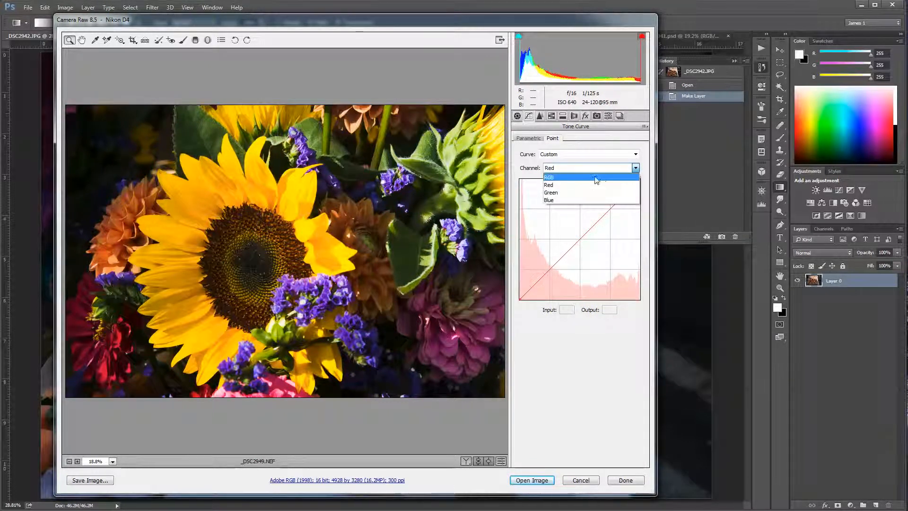
pyautogui.click(598, 177)
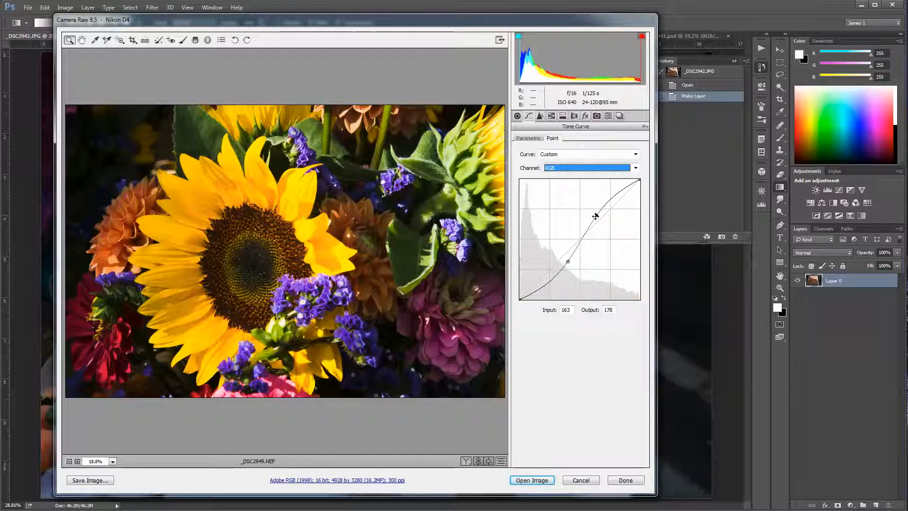
pyautogui.moveTo(595, 216); pyautogui.dragTo(597, 321)
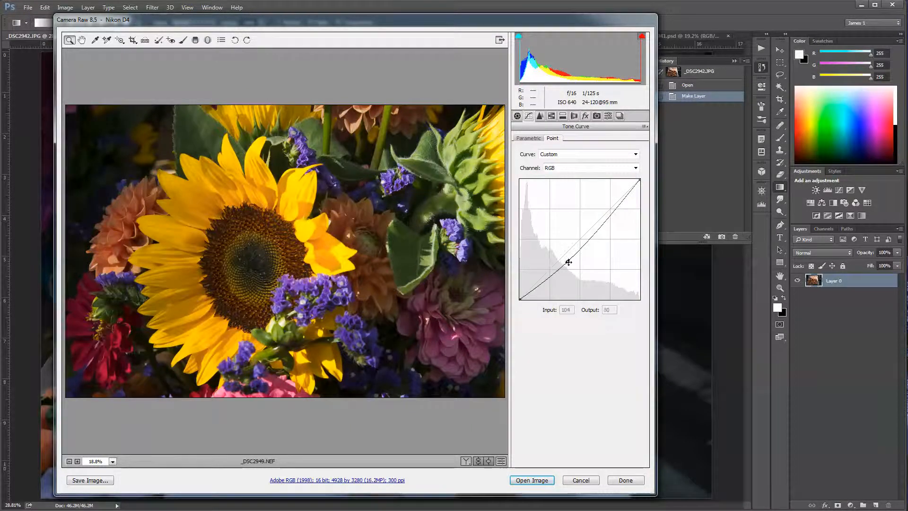
pyautogui.moveTo(570, 261); pyautogui.dragTo(691, 269)
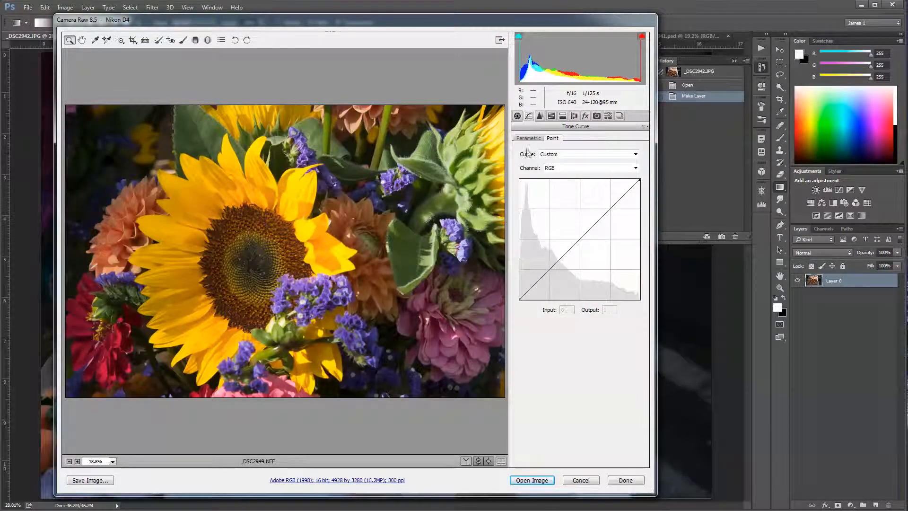
# Try the Medium Contrast preset on the RGB point curve and set the curve preset to Linear.
pyautogui.click(636, 154)
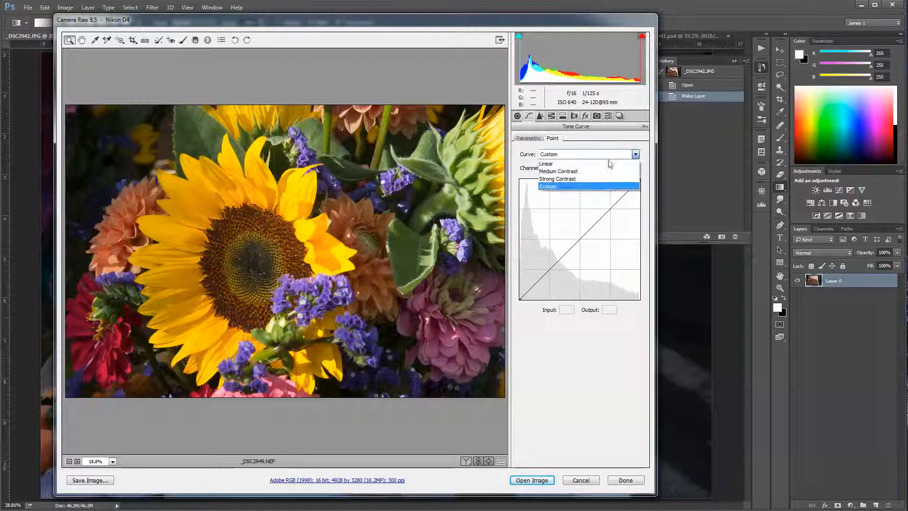
pyautogui.click(589, 168)
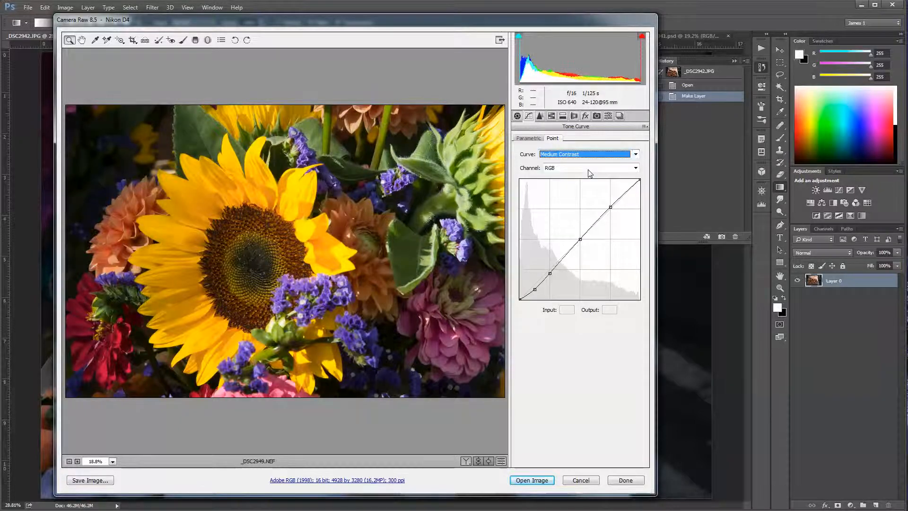
pyautogui.click(636, 154)
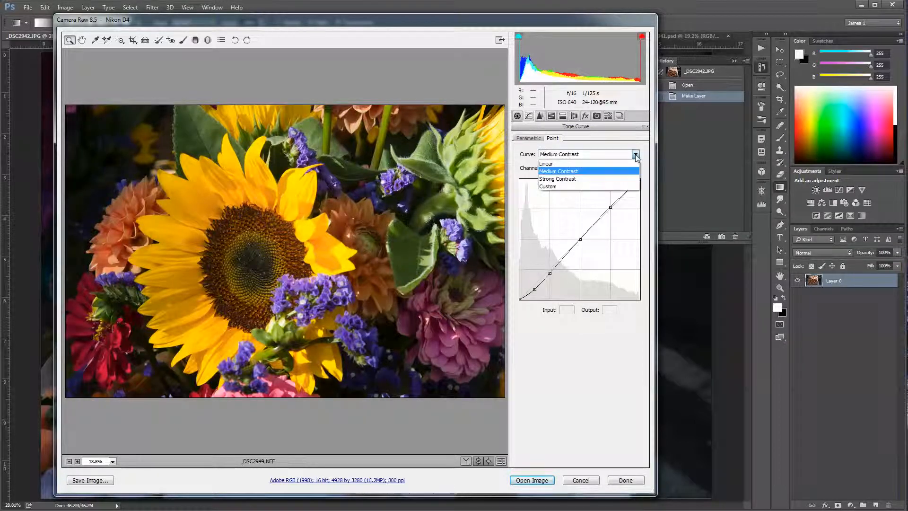
pyautogui.click(592, 164)
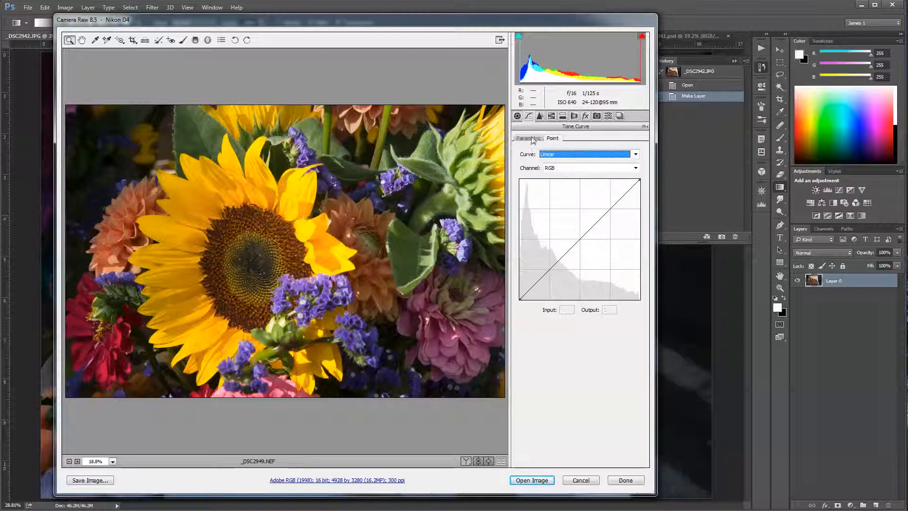
# Try raising the sharpening Amount to 78 while viewing the sunflower's petals and centre close up.
pyautogui.click(539, 117)
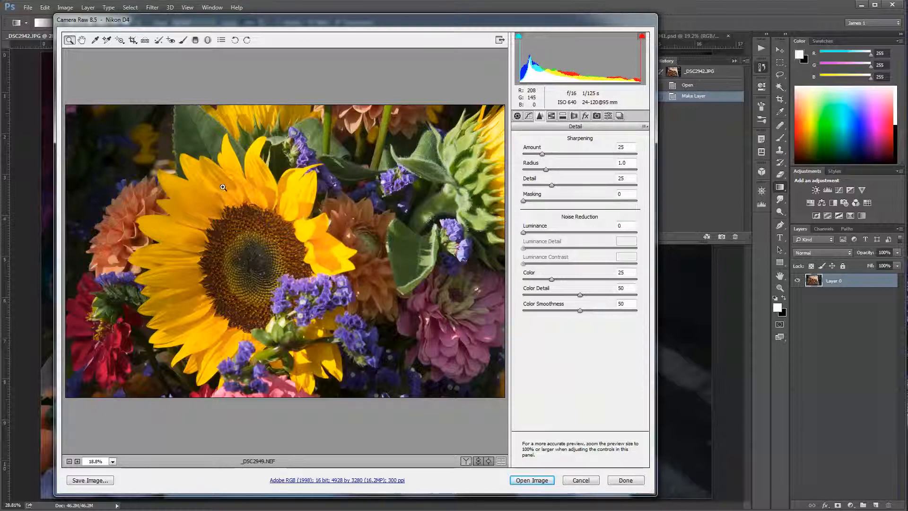
pyautogui.moveTo(222, 186); pyautogui.dragTo(317, 271)
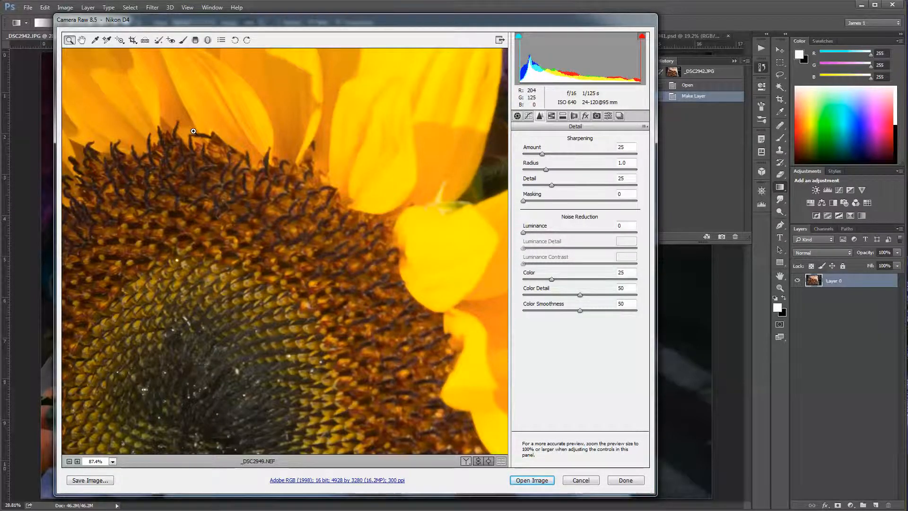
pyautogui.moveTo(265, 121); pyautogui.dragTo(334, 321)
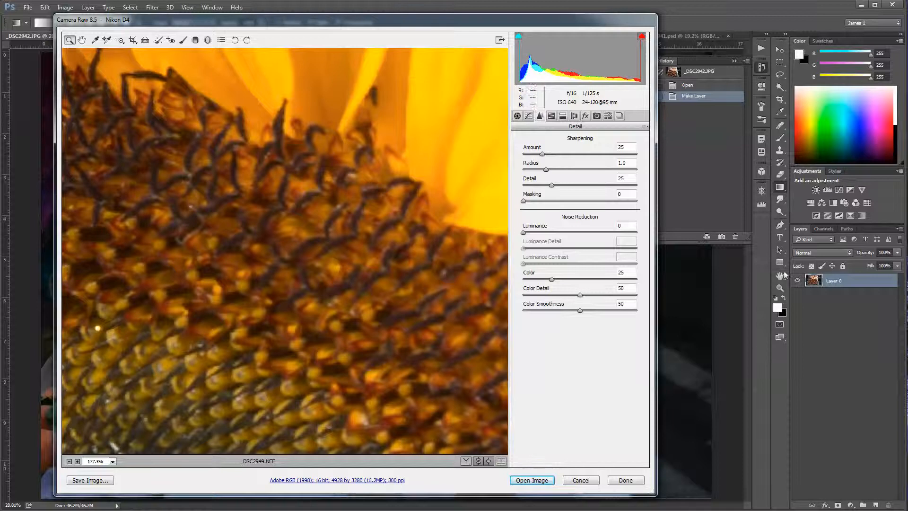
pyautogui.doubleClick(81, 42)
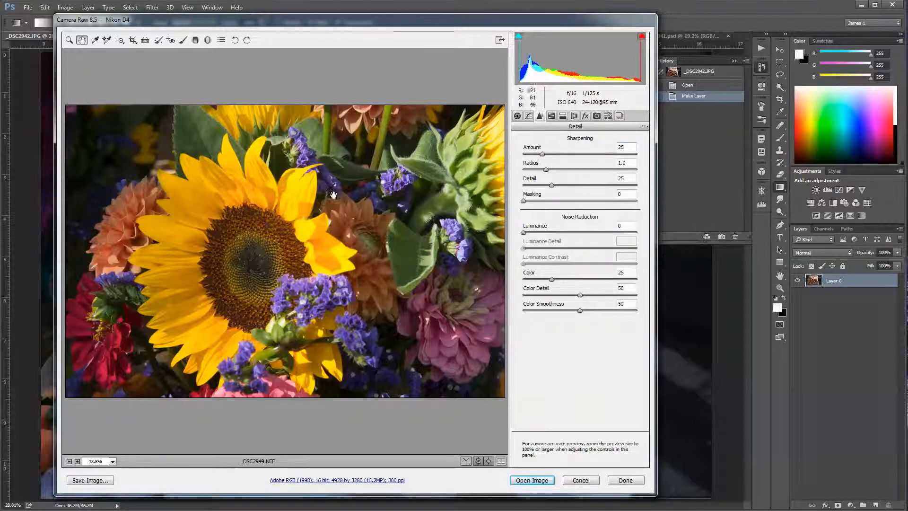
pyautogui.click(70, 39)
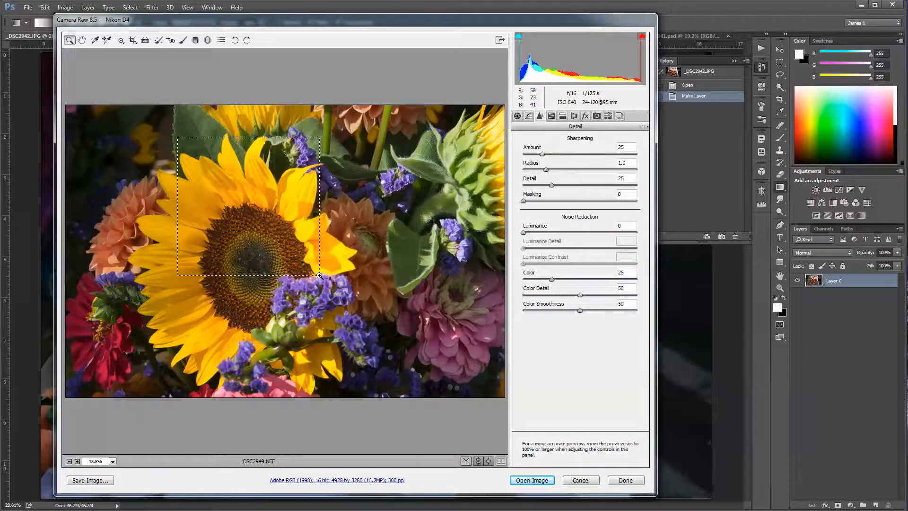
pyautogui.moveTo(174, 137); pyautogui.dragTo(326, 280)
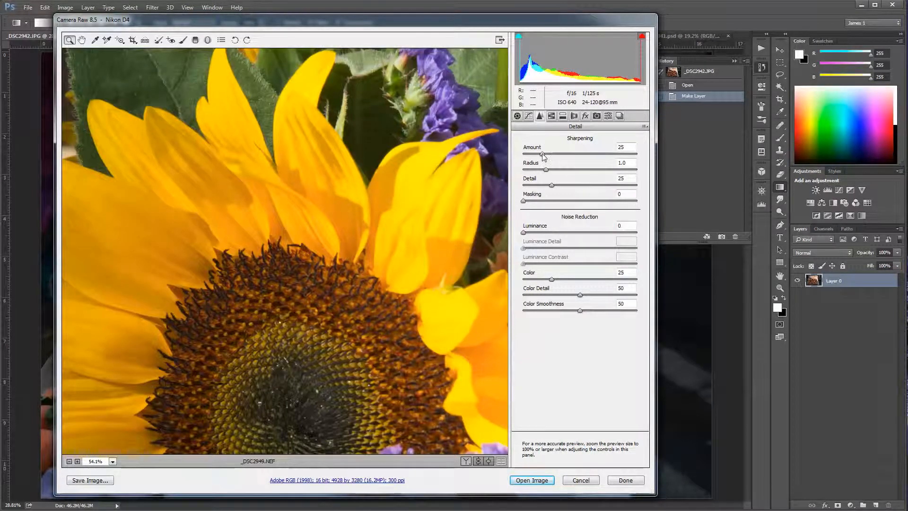
pyautogui.moveTo(543, 155); pyautogui.dragTo(583, 159)
# Try limiting the sharpening to the flower's edges with Masking at 41 while previewing the black-and-white mask.
pyautogui.keyDown('alt'); pyautogui.click(524, 201); pyautogui.keyUp('alt')
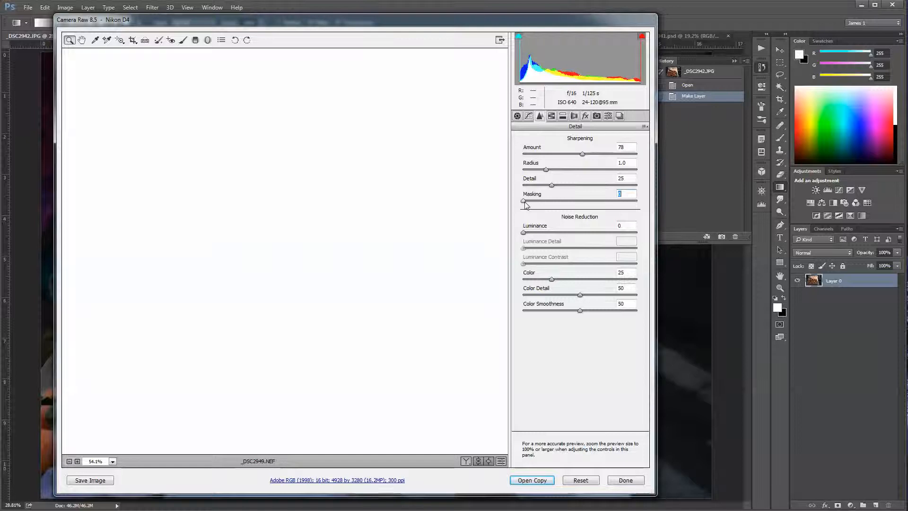
pyautogui.moveTo(525, 202); pyautogui.dragTo(568, 203)
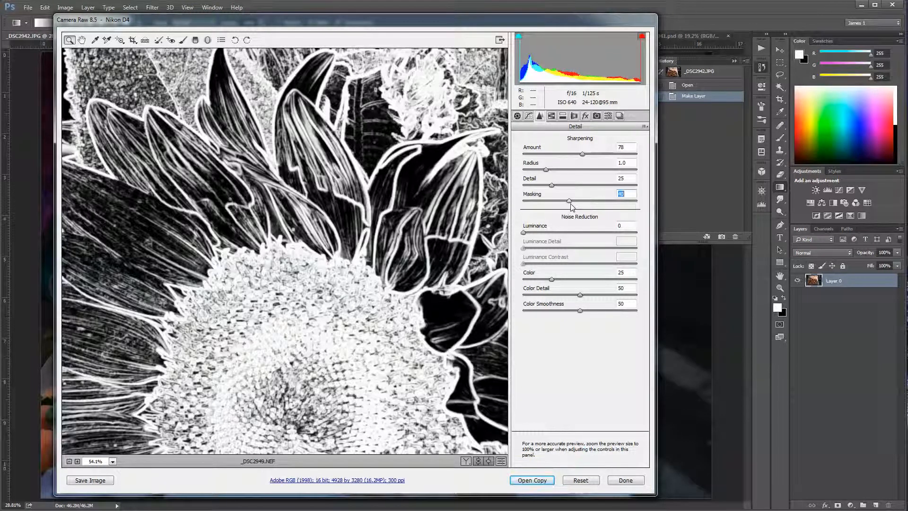
pyautogui.moveTo(572, 205); pyautogui.dragTo(571, 203)
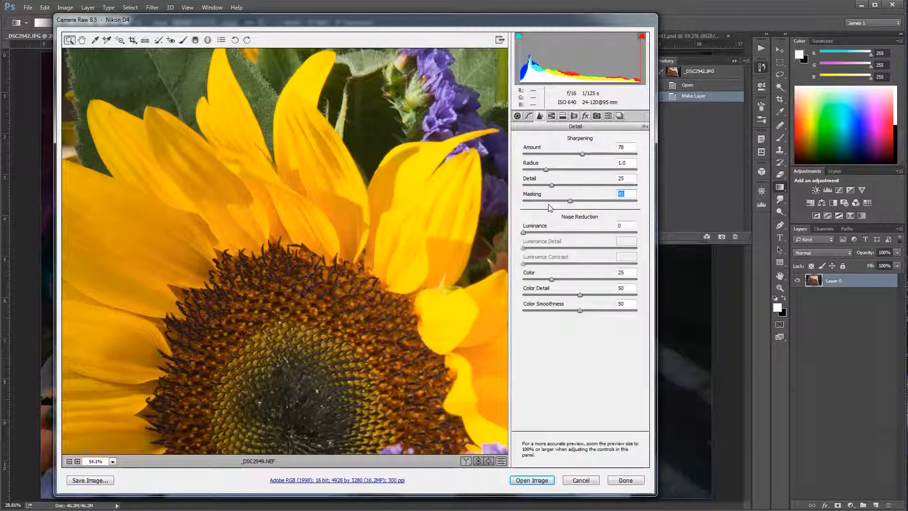
# Compare the close-up sunflower repeatedly with and without the sharpening.
pyautogui.hotkey('ctrl', 'alt', 'p')
pyautogui.press('p')
pyautogui.press('p')
pyautogui.press('p')
pyautogui.press('p')
pyautogui.press('p')
pyautogui.hotkey('ctrl', 'alt', 'p')
pyautogui.hotkey('ctrl', 'alt', 'p')
pyautogui.hotkey('ctrl', 'alt', 'p')
pyautogui.hotkey('ctrl', 'alt', 'p')
# Reset the sharpening Masking to 0 and the sharpening Amount to 25.
pyautogui.doubleClick(570, 201)
pyautogui.click(582, 155)
pyautogui.doubleClick(583, 155)
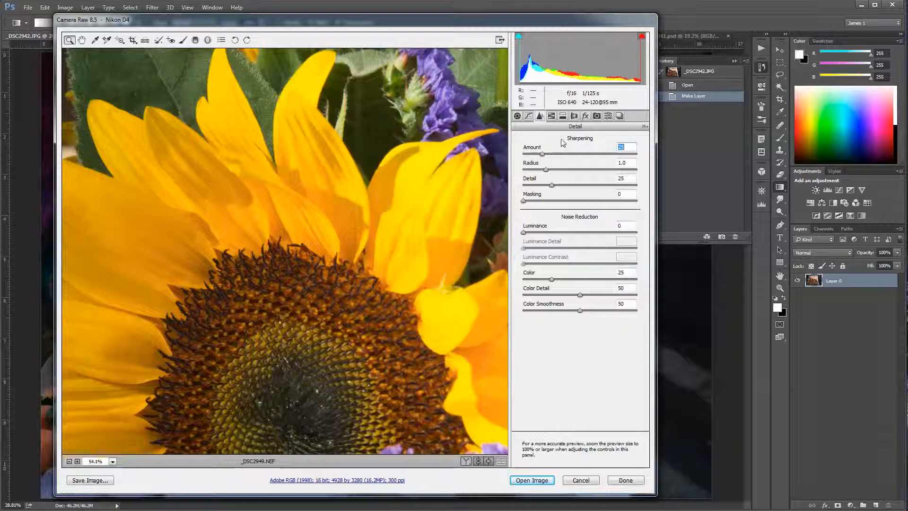
# Try shifting the Reds saturation in the HSL adjustments, reset it to 0 and set the Yellows saturation to -1.
pyautogui.click(562, 117)
pyautogui.click(553, 117)
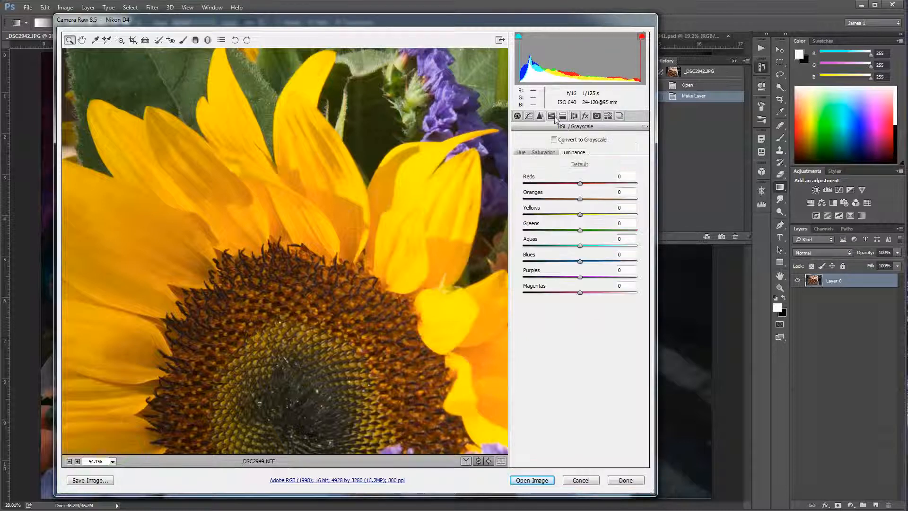
pyautogui.click(521, 153)
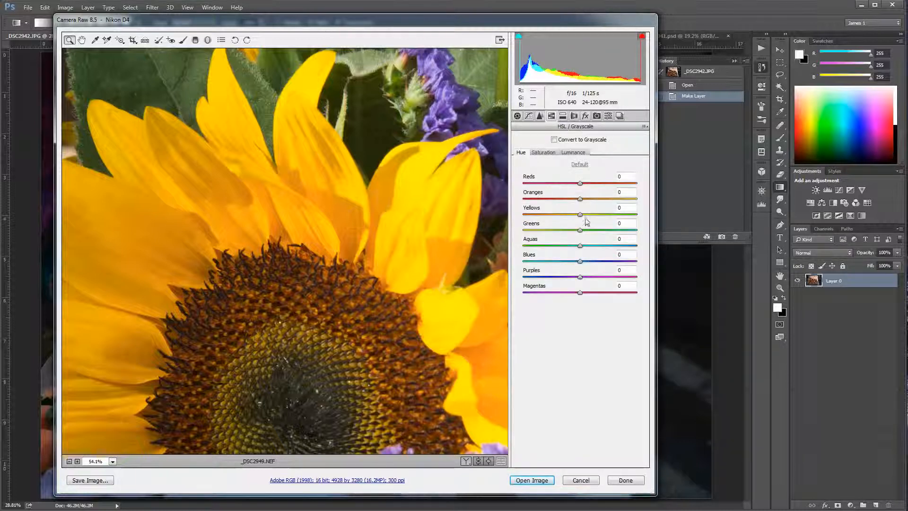
pyautogui.click(542, 153)
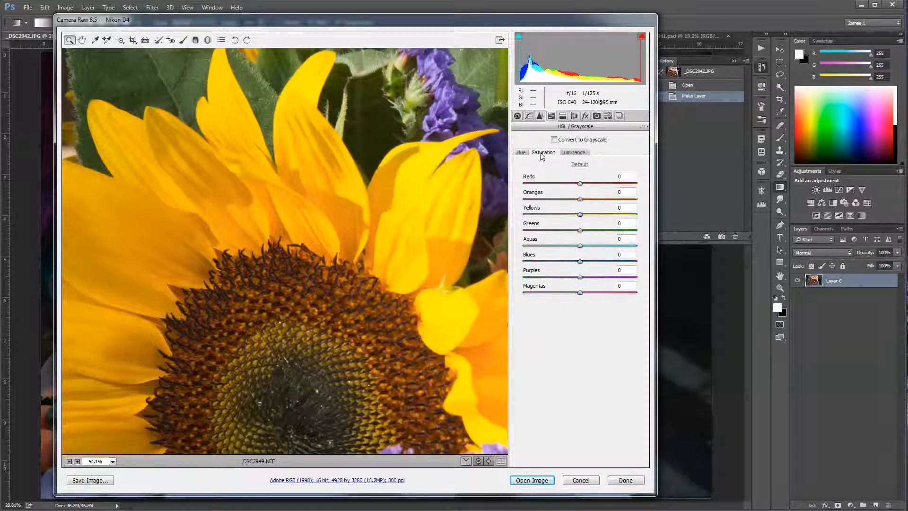
pyautogui.moveTo(580, 183); pyautogui.dragTo(579, 218)
pyautogui.doubleClick(571, 186)
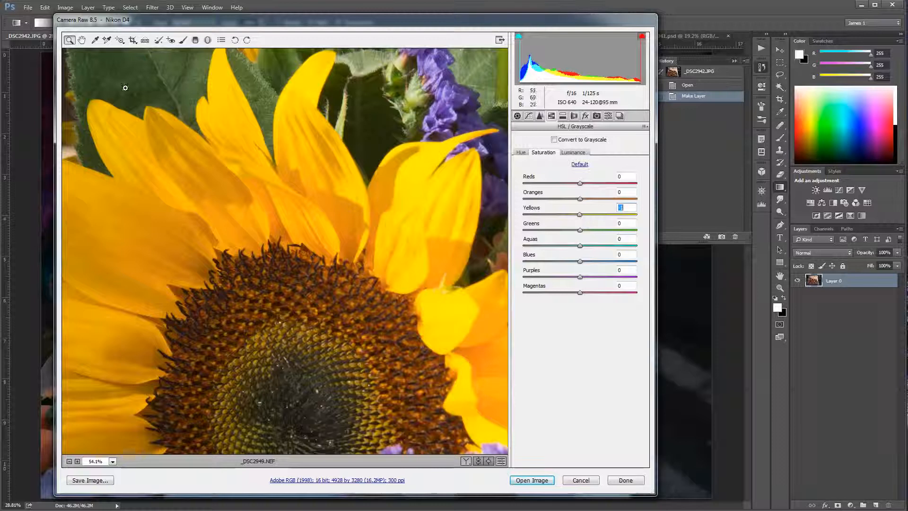
pyautogui.doubleClick(82, 41)
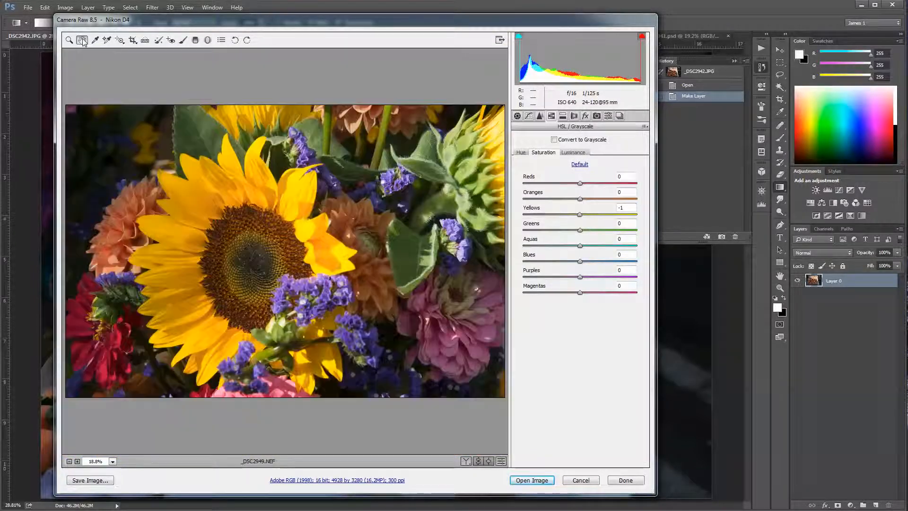
# Lower the HSL luminance of the Yellows to -3 and the Greens to -4.
pyautogui.click(571, 154)
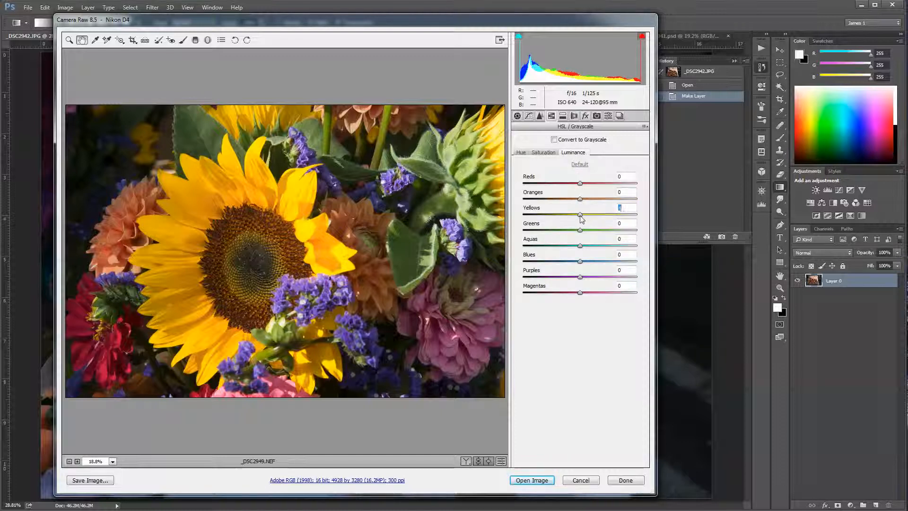
pyautogui.moveTo(581, 216); pyautogui.dragTo(579, 237)
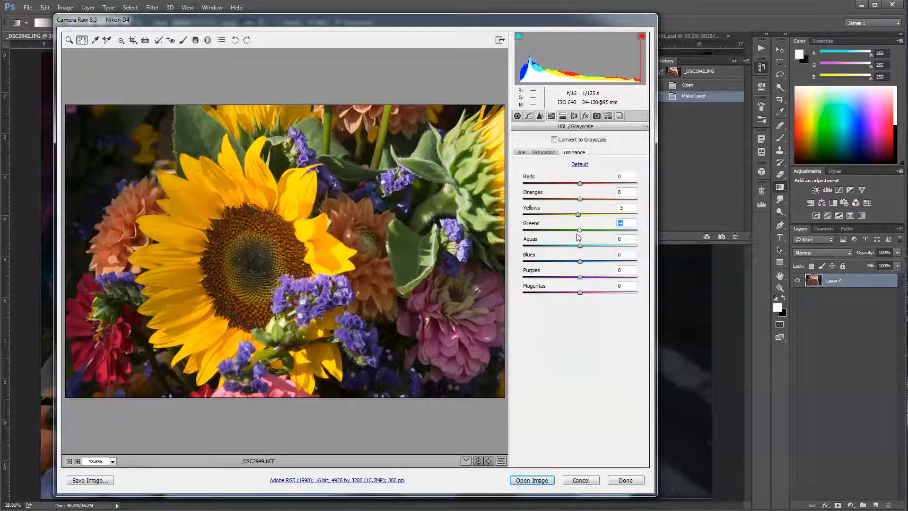
# Raise the HSL saturation of the Greens and Aquas.
pyautogui.click(543, 153)
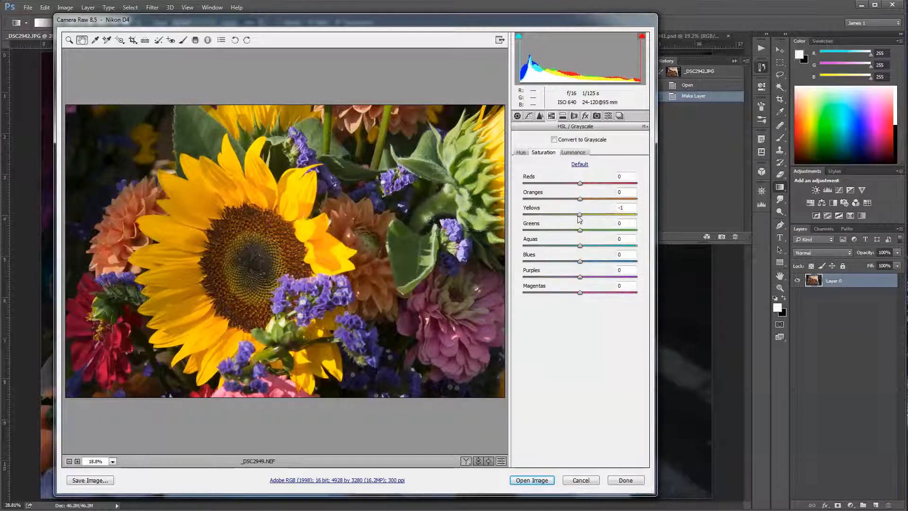
pyautogui.moveTo(579, 234); pyautogui.dragTo(600, 245)
# Try brightening the HSL luminance with Greens at +13, Aquas at +21 and Blues at +27.
pyautogui.click(575, 153)
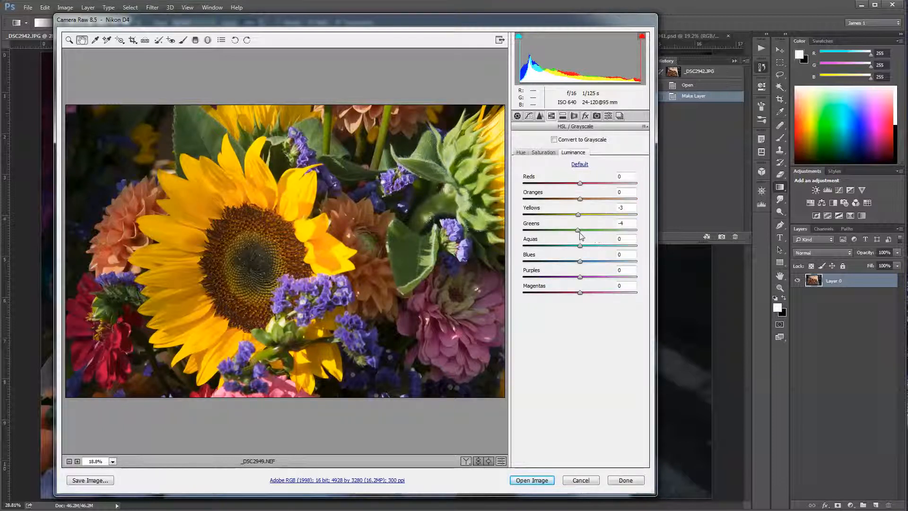
pyautogui.moveTo(581, 235)
pyautogui.mouseDown()
pyautogui.moveTo(572, 235)
pyautogui.moveTo(597, 236)
pyautogui.moveTo(582, 248)
pyautogui.moveTo(591, 249)
pyautogui.mouseUp()
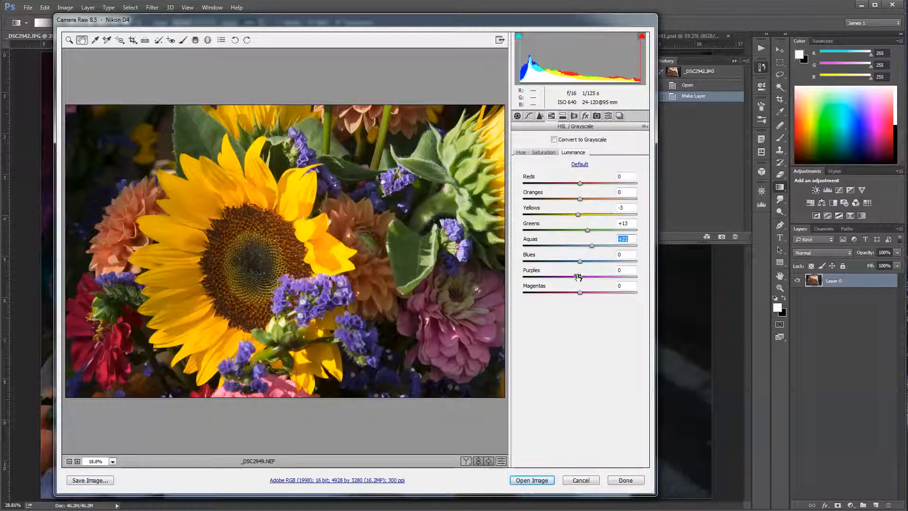
pyautogui.moveTo(581, 264); pyautogui.dragTo(597, 264)
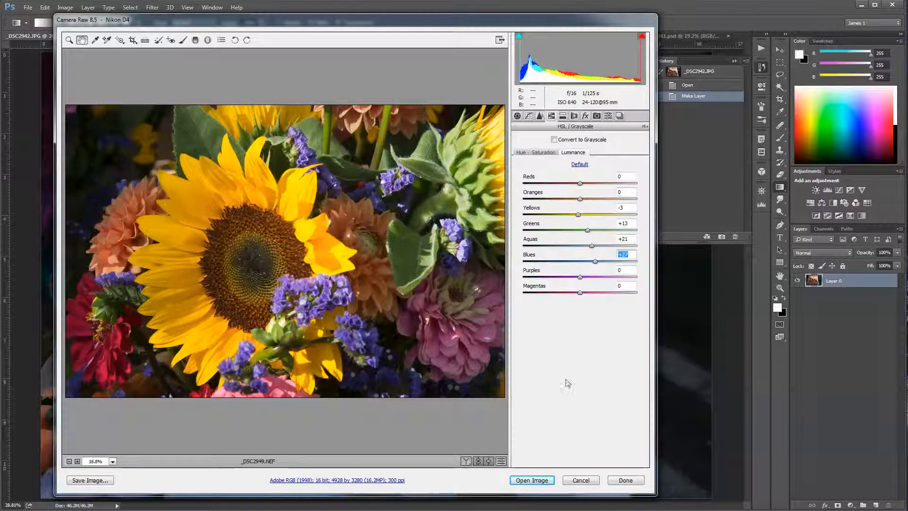
# Reset the luminance of the Blues, Aquas, Greens and Yellows to 0.
pyautogui.doubleClick(594, 261)
pyautogui.doubleClick(592, 245)
pyautogui.doubleClick(587, 229)
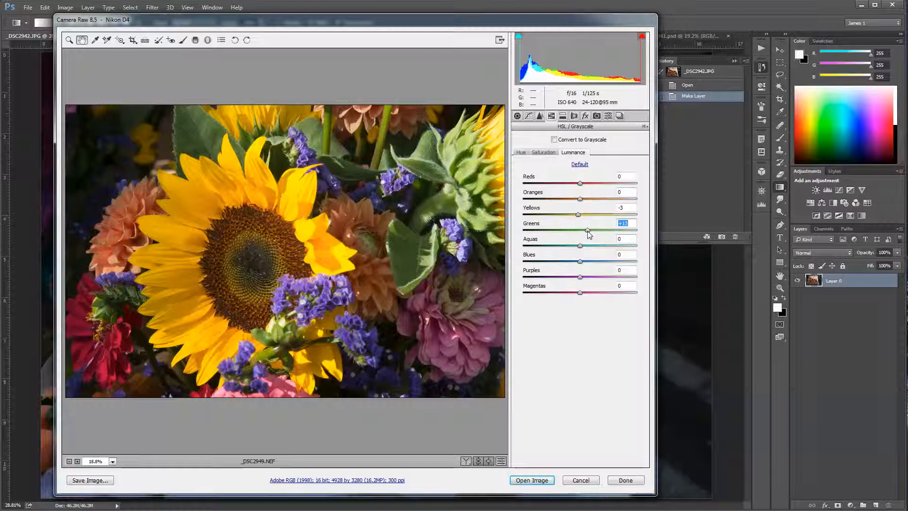
pyautogui.doubleClick(577, 214)
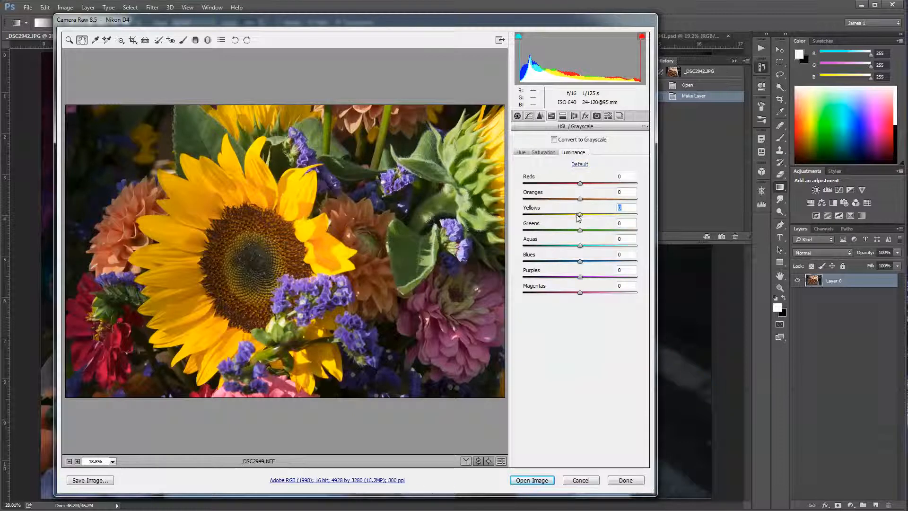
# Enable lens profile corrections for the Nikon 24-120 mm lens, comparing the photo with and without them.
pyautogui.click(574, 116)
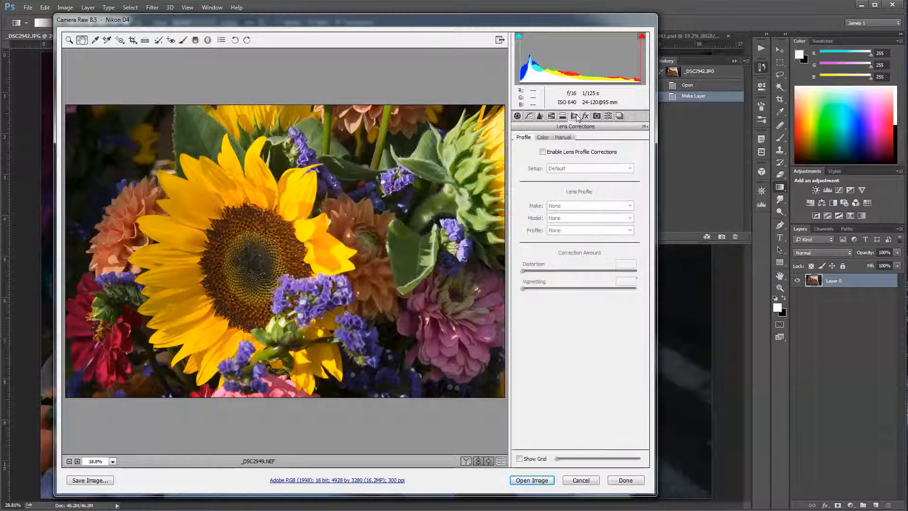
pyautogui.click(542, 152)
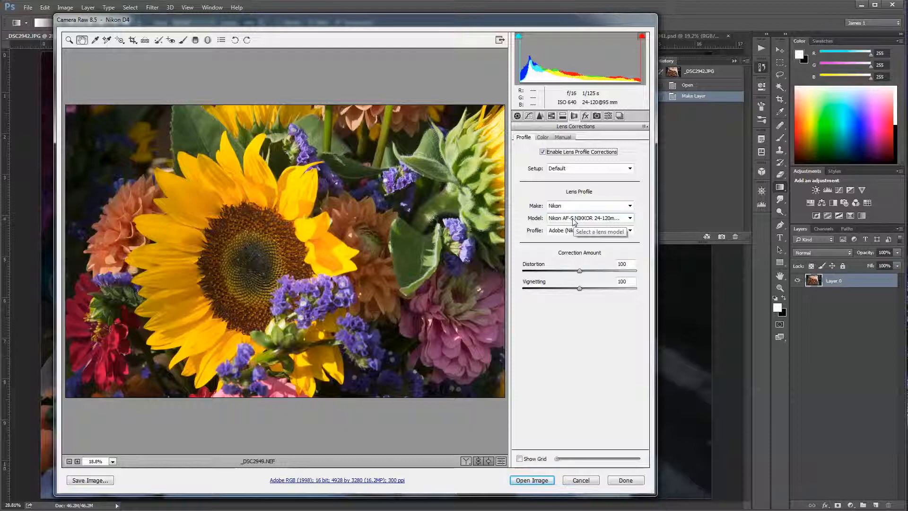
pyautogui.click(542, 152)
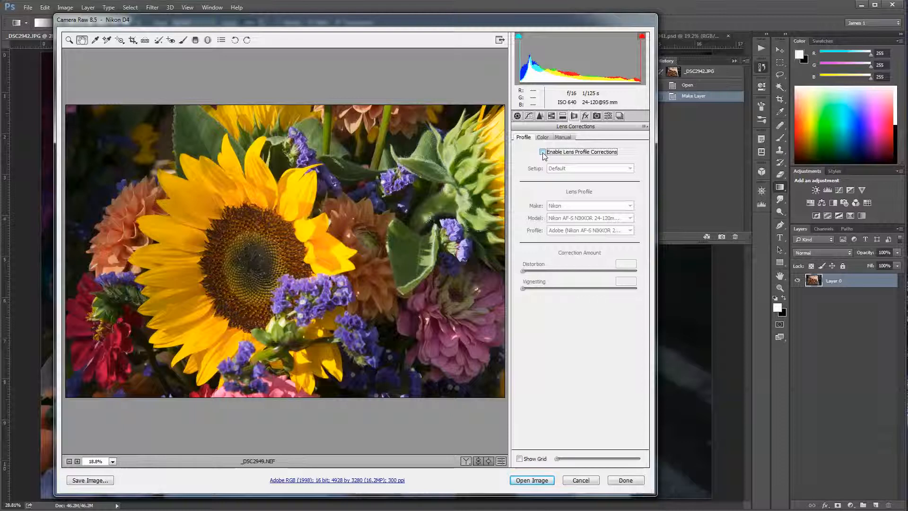
pyautogui.click(542, 153)
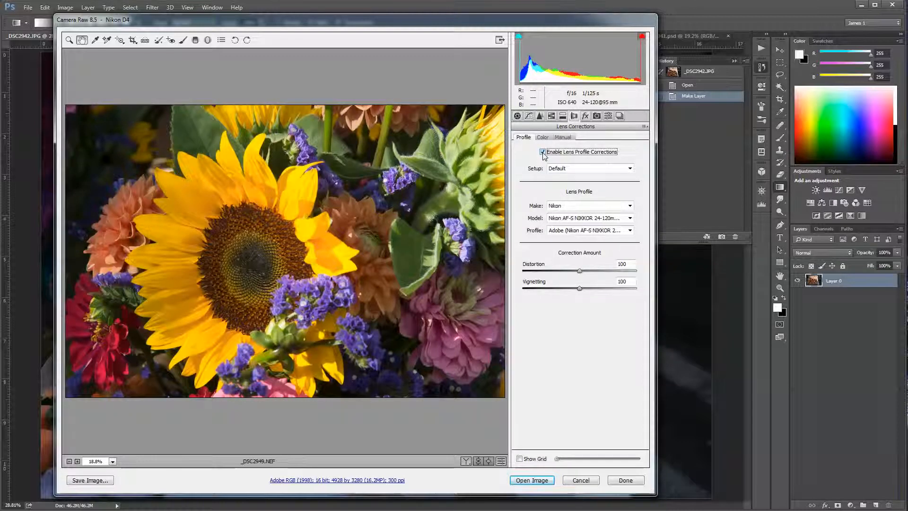
# Examine the chromatic aberration and defringe settings and the manual Upright, Transform and lens vignetting settings.
pyautogui.click(542, 137)
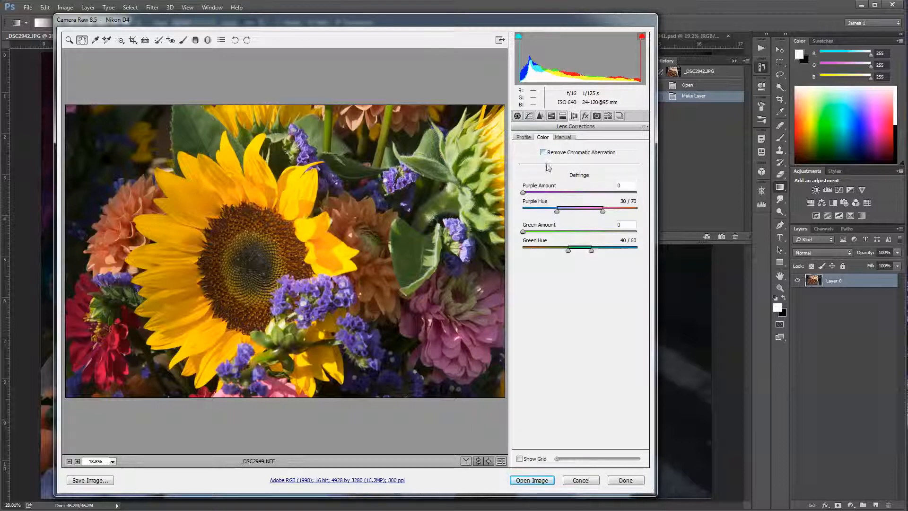
pyautogui.click(523, 194)
pyautogui.click(562, 138)
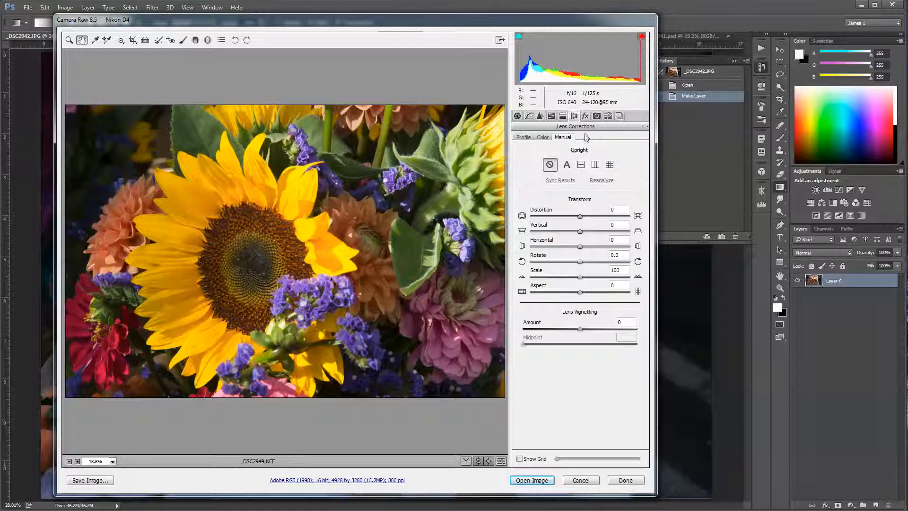
# Try a lightening post-crop vignette with Amount +34, adjust its midpoint, and reset the Amount to 0.
pyautogui.click(585, 117)
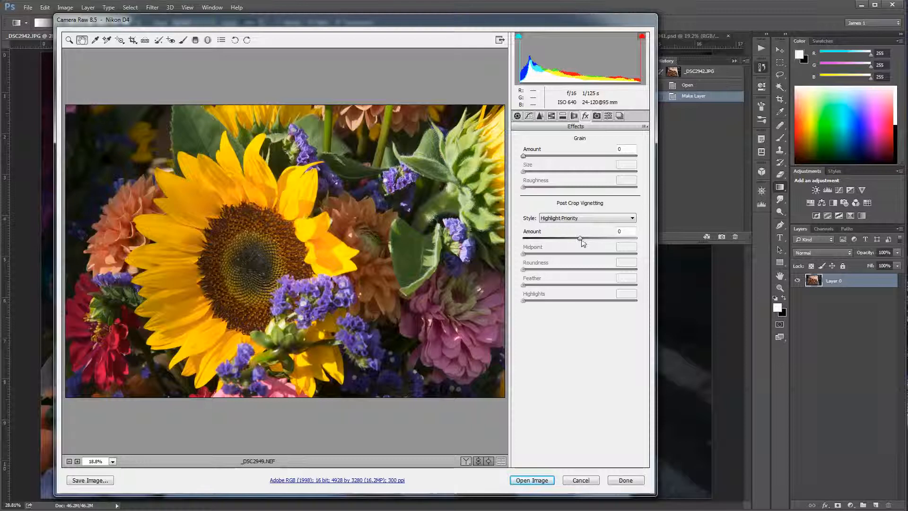
pyautogui.moveTo(580, 238)
pyautogui.mouseDown()
pyautogui.moveTo(598, 238)
pyautogui.moveTo(546, 245)
pyautogui.moveTo(600, 243)
pyautogui.moveTo(581, 254)
pyautogui.moveTo(599, 252)
pyautogui.moveTo(560, 255)
pyautogui.moveTo(578, 255)
pyautogui.mouseUp()
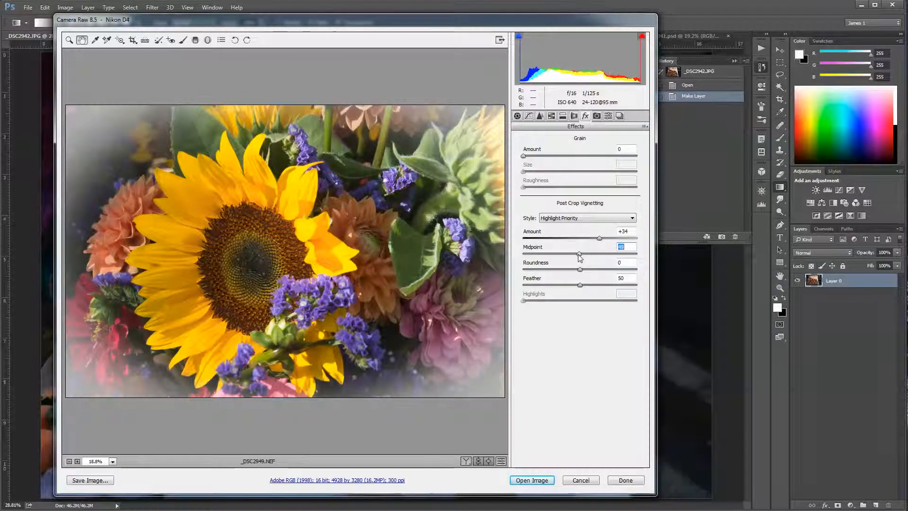
pyautogui.doubleClick(599, 237)
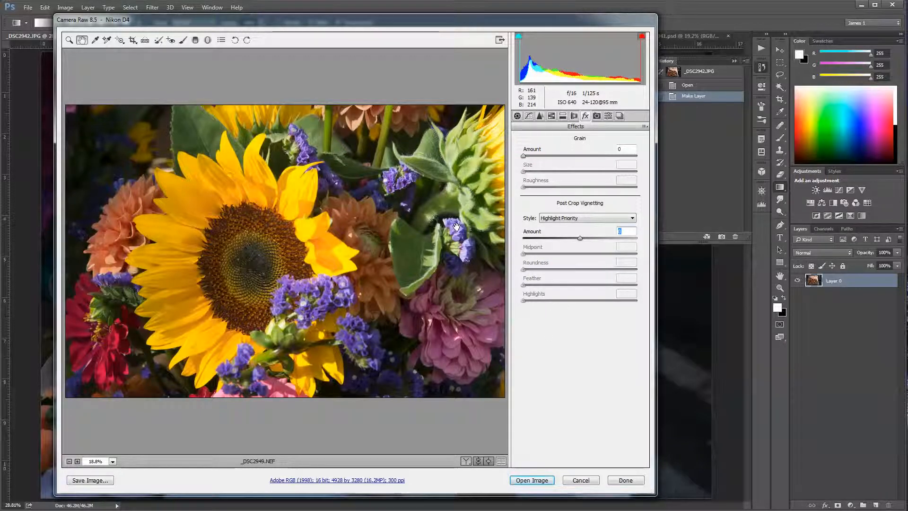
# Compare the Camera Vivid profile with Adobe Standard in the camera calibration settings.
pyautogui.click(596, 116)
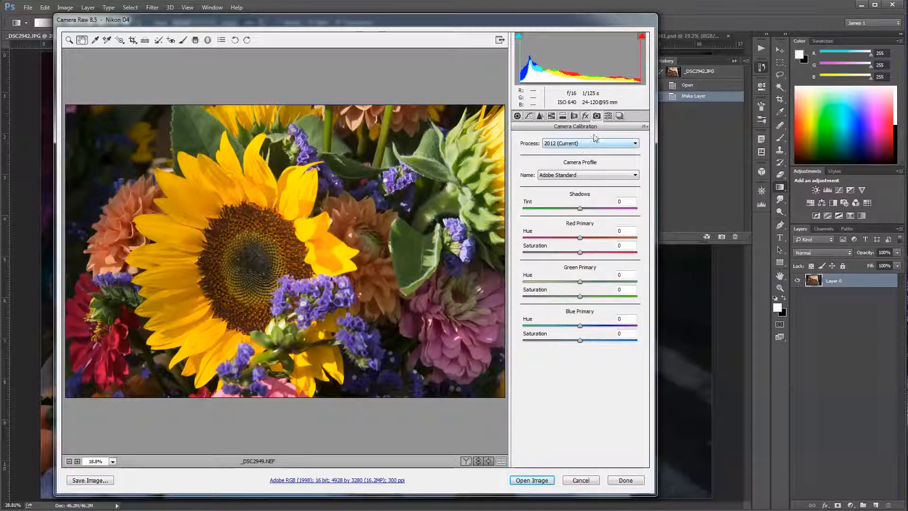
pyautogui.click(635, 175)
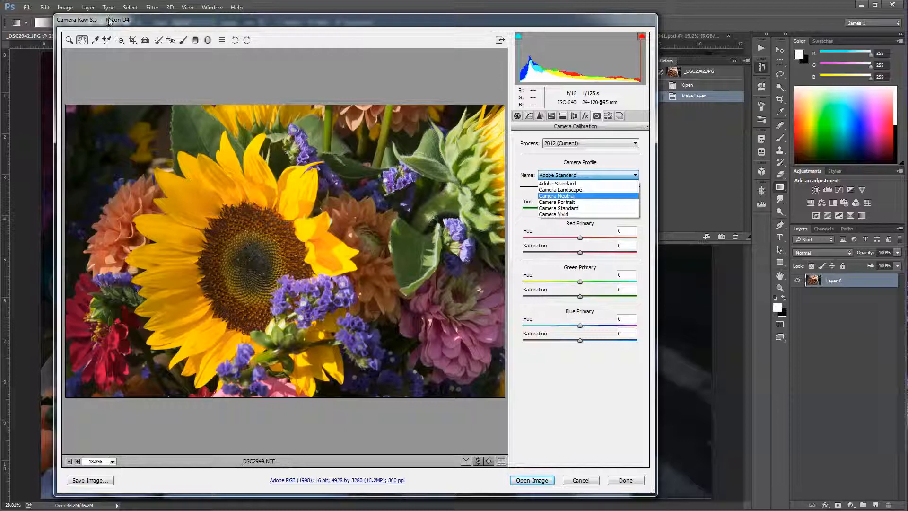
pyautogui.click(577, 215)
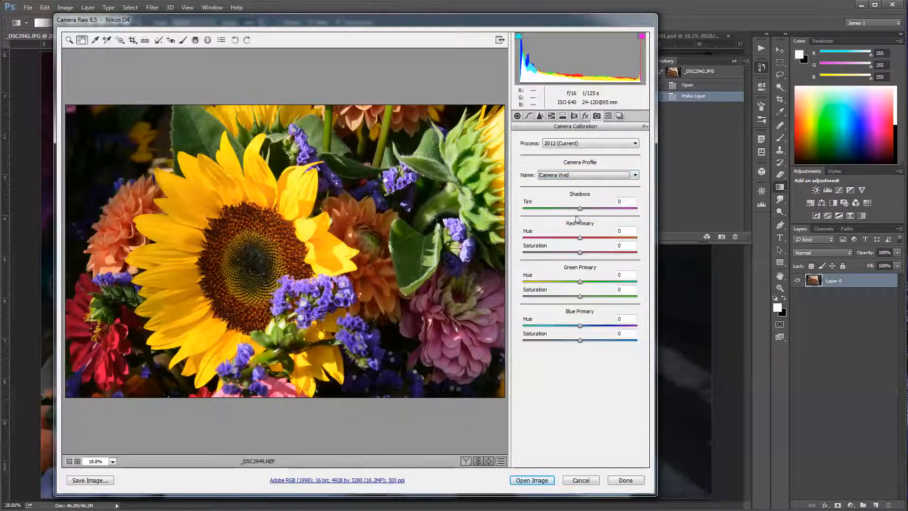
pyautogui.click(635, 174)
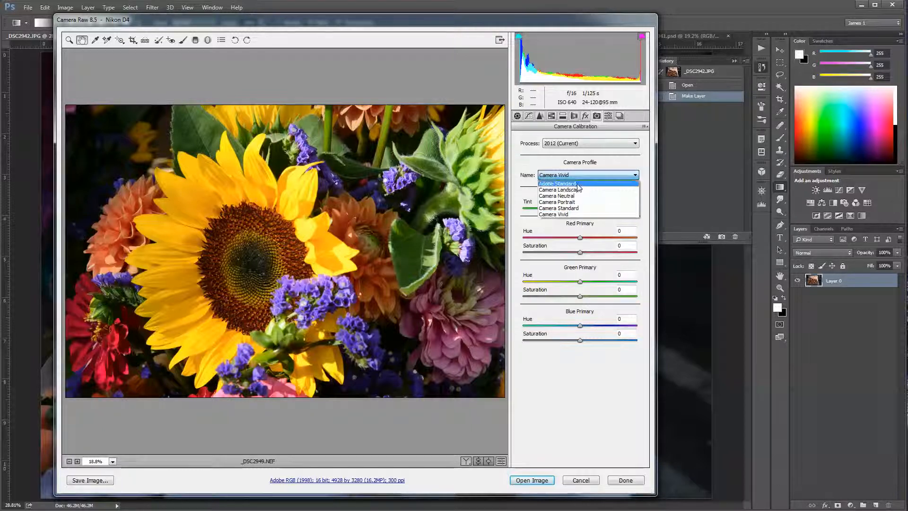
pyautogui.click(558, 184)
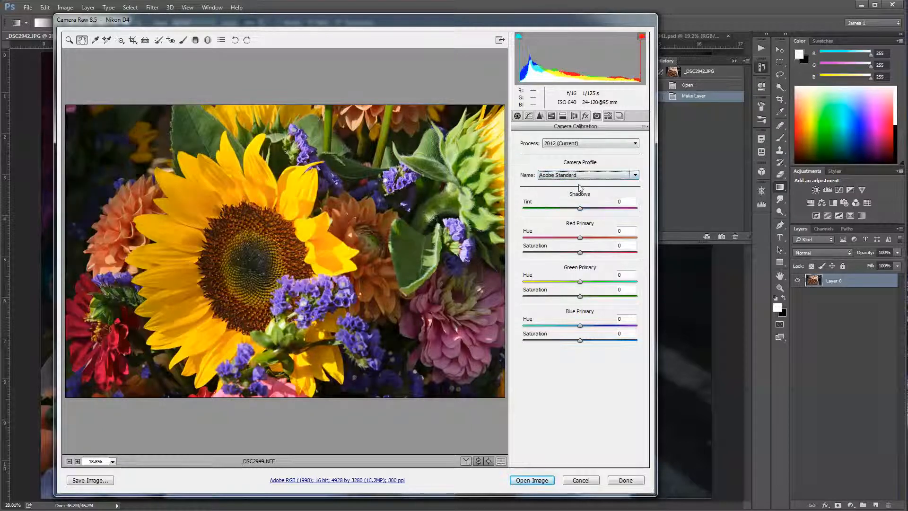
pyautogui.click(634, 176)
pyautogui.click(577, 215)
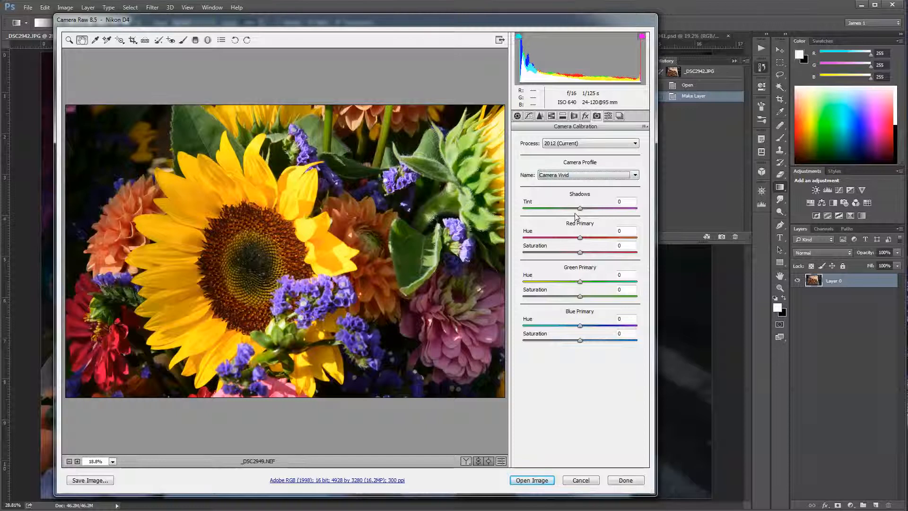
# Try the Camera Portrait and Camera Landscape profiles on the photo and return to Adobe Standard.
pyautogui.click(634, 176)
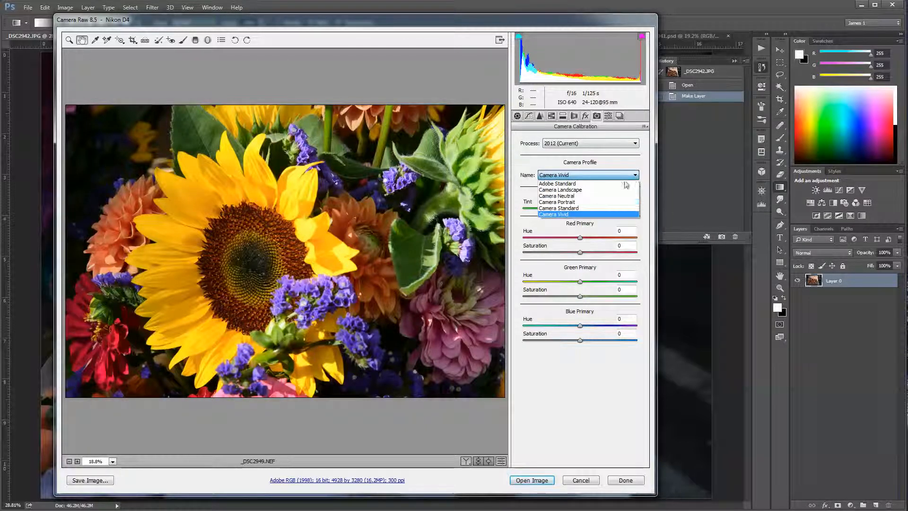
pyautogui.click(579, 202)
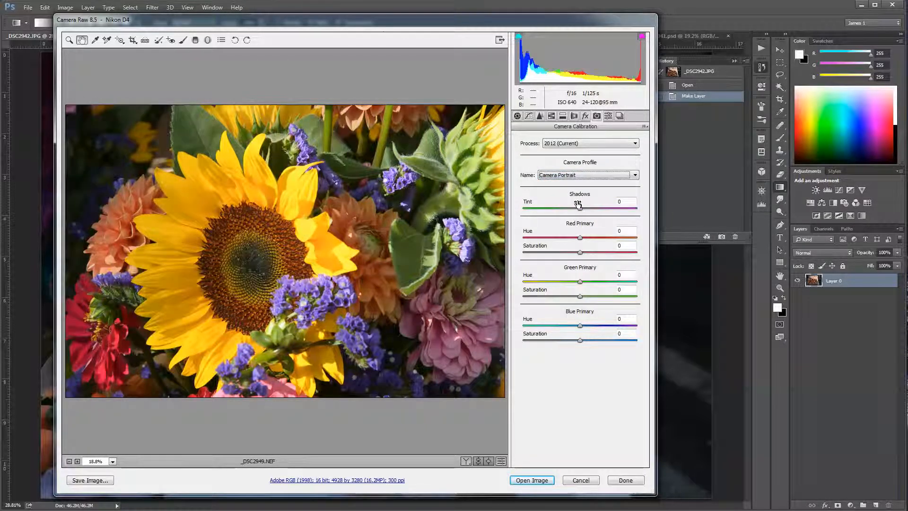
pyautogui.click(636, 176)
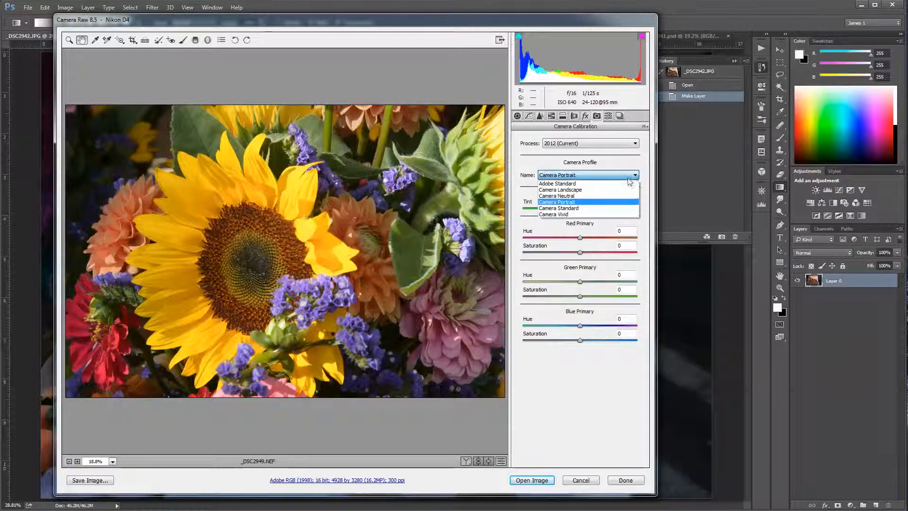
pyautogui.click(591, 191)
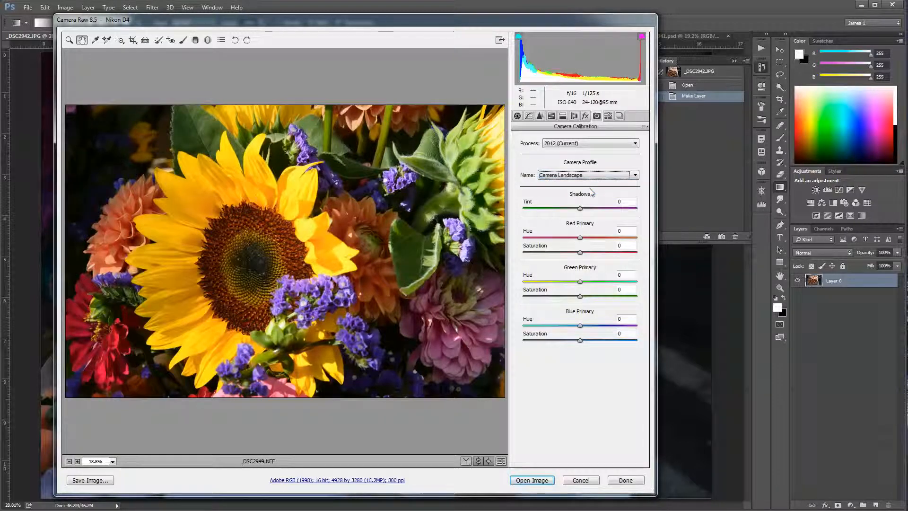
pyautogui.click(635, 176)
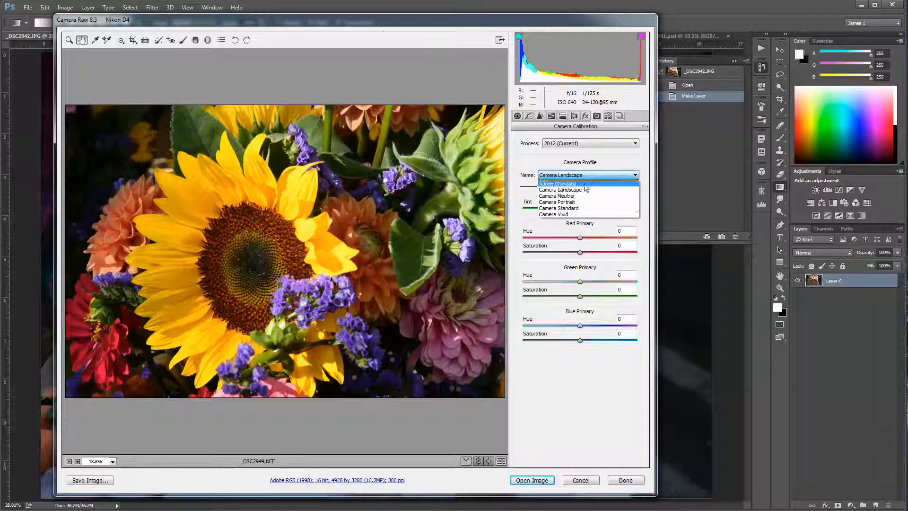
pyautogui.click(585, 189)
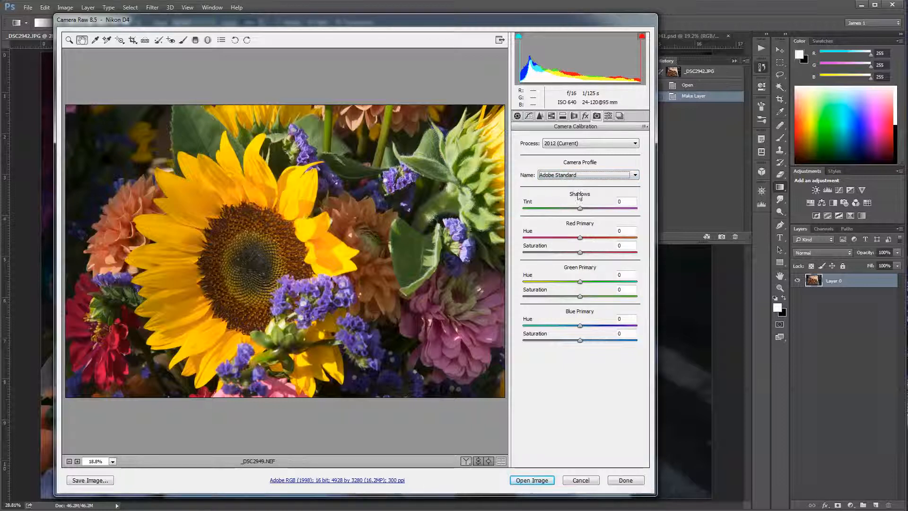
# Set the camera profile to Camera Vivid.
pyautogui.click(634, 176)
pyautogui.click(634, 175)
pyautogui.click(634, 176)
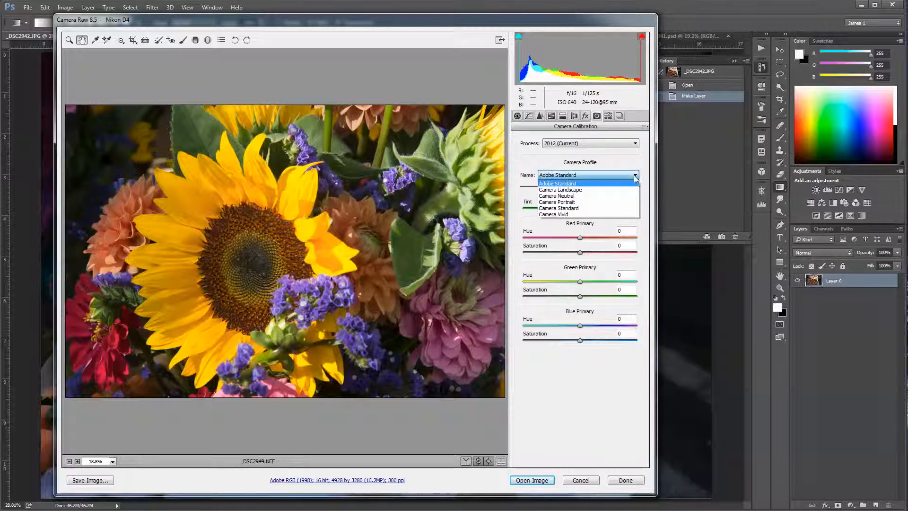
pyautogui.click(567, 215)
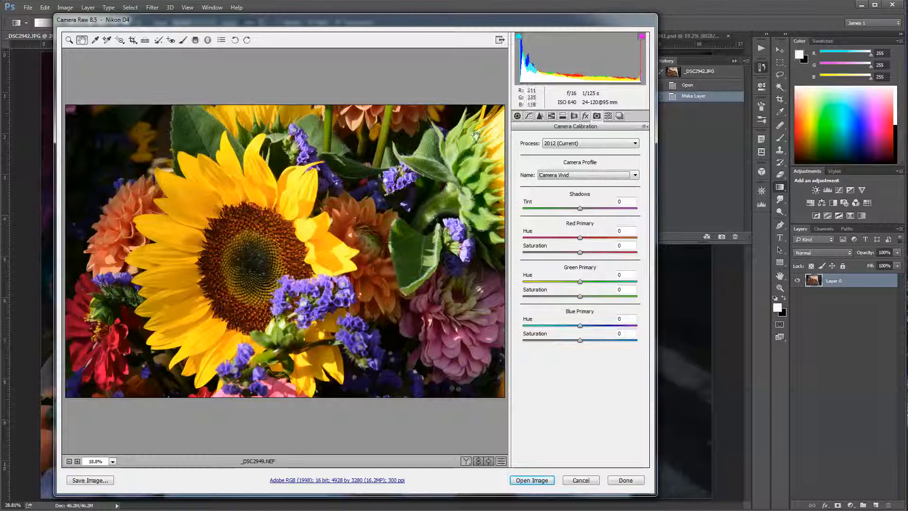
# Set the Basic adjustments to Contrast +24, Shadows +58, Whites -32, Clarity +27 and Vibrance +20.
pyautogui.click(517, 117)
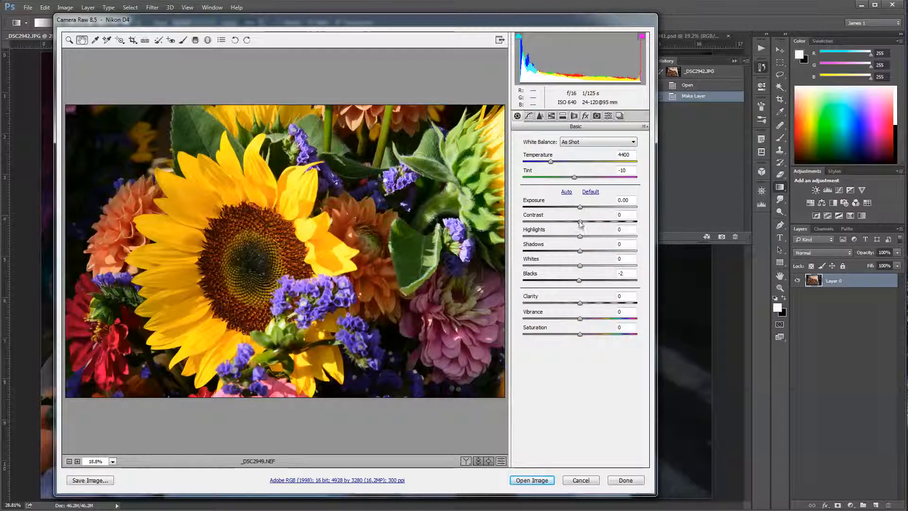
pyautogui.moveTo(581, 221); pyautogui.dragTo(614, 254)
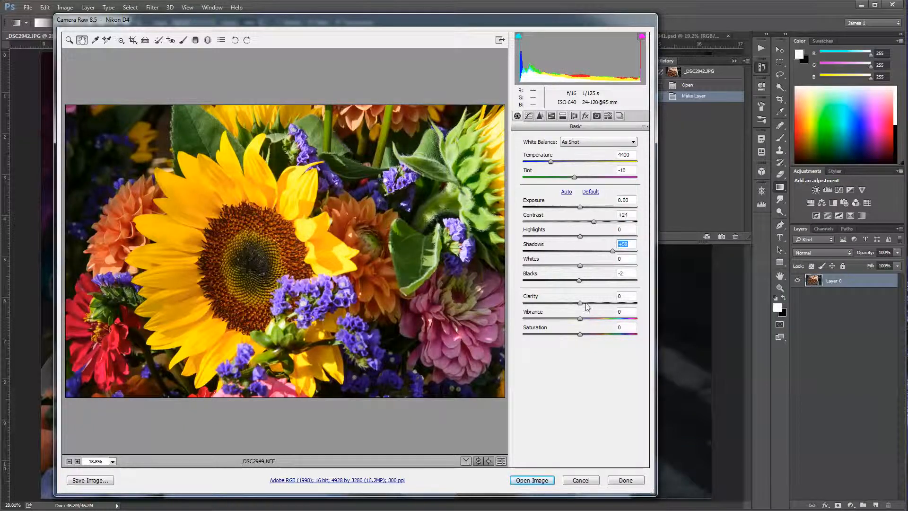
pyautogui.moveTo(580, 303); pyautogui.dragTo(596, 305)
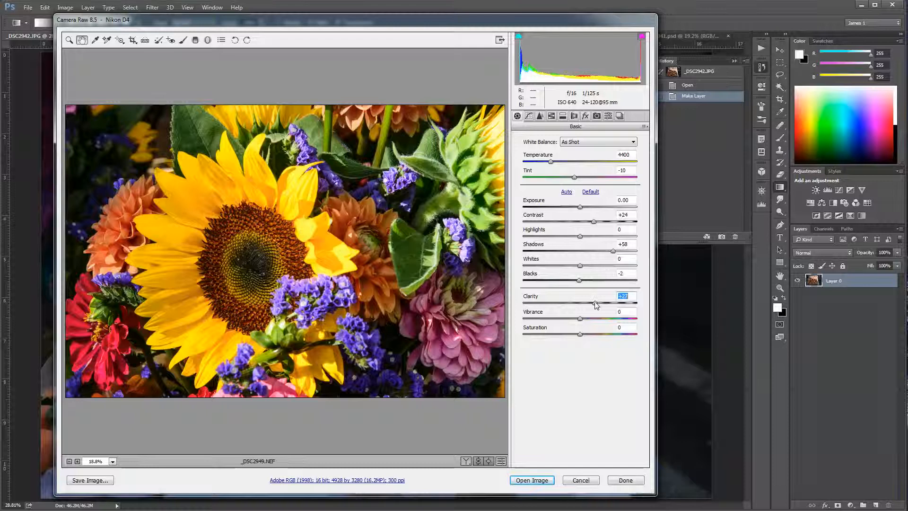
pyautogui.moveTo(580, 266); pyautogui.dragTo(564, 271)
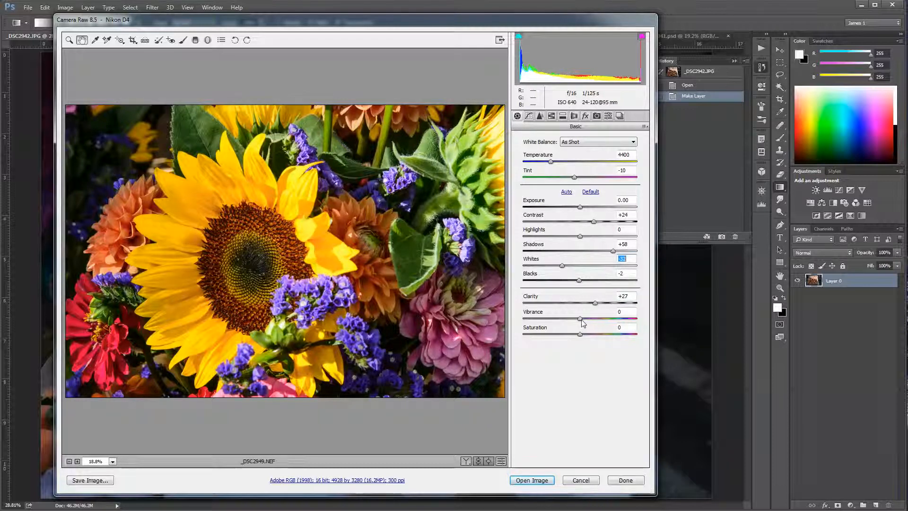
pyautogui.moveTo(580, 318); pyautogui.dragTo(594, 322)
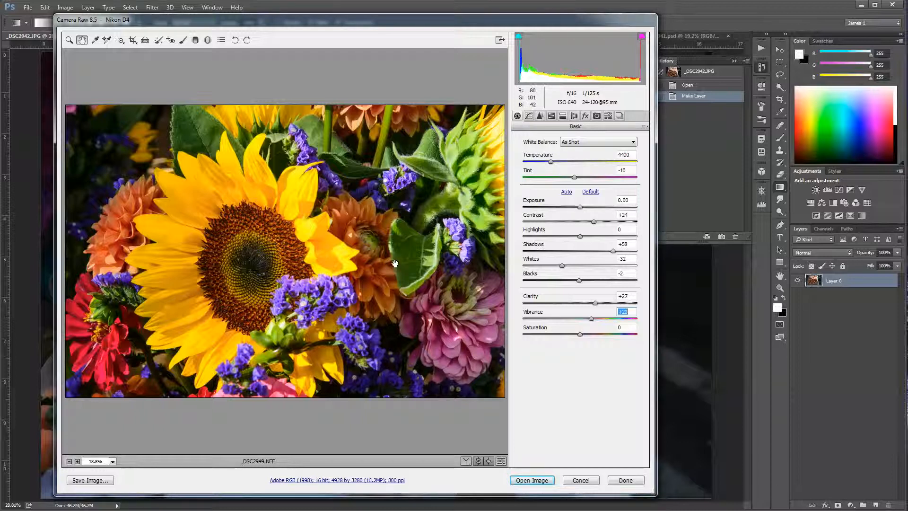
# Compare the photo before and after the Basic adjustments, and review the selected camera profile.
pyautogui.press('p')
pyautogui.press('p')
pyautogui.press('p')
pyautogui.press('p')
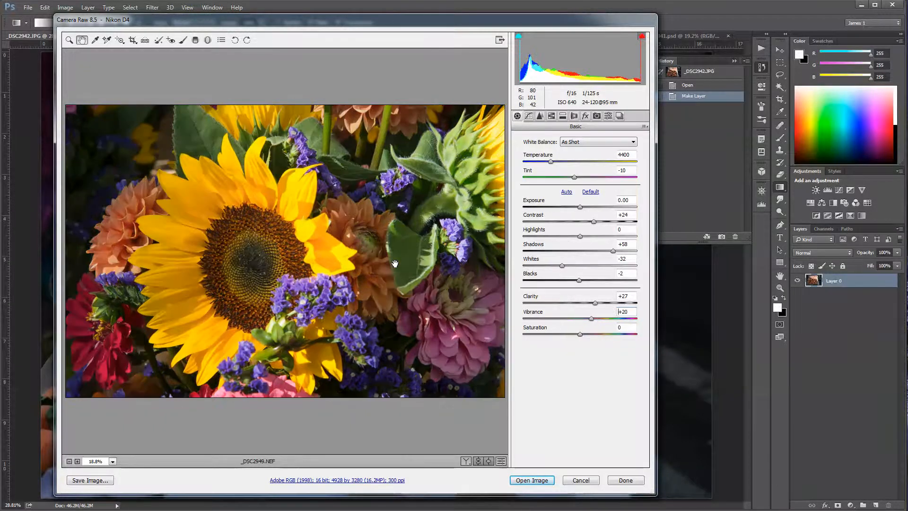
pyautogui.press('p')
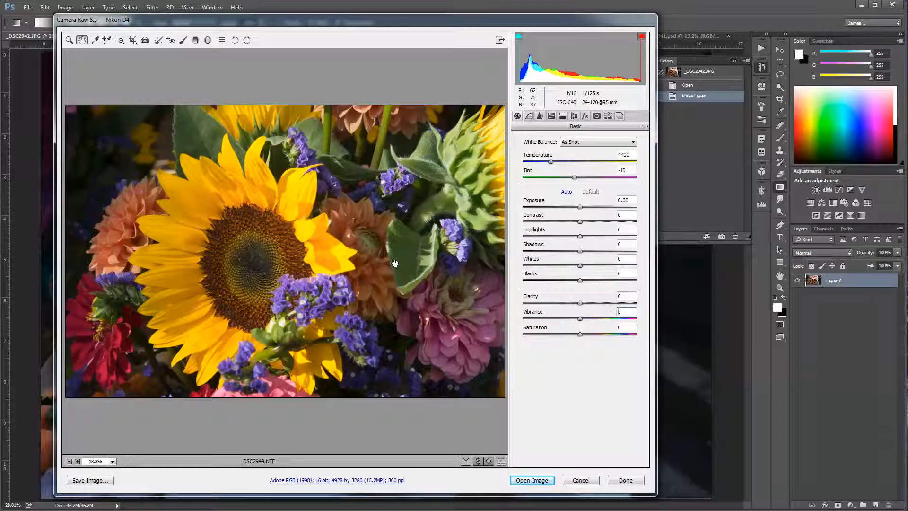
pyautogui.press('p')
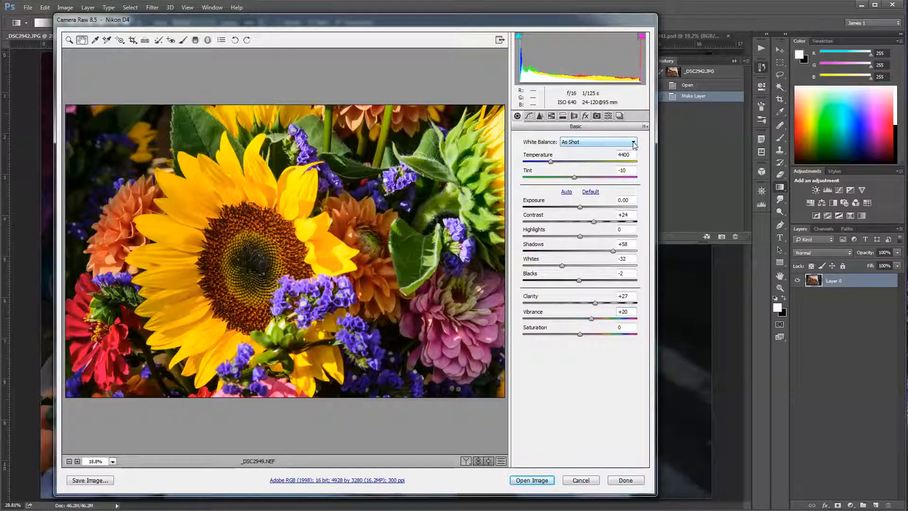
pyautogui.click(597, 116)
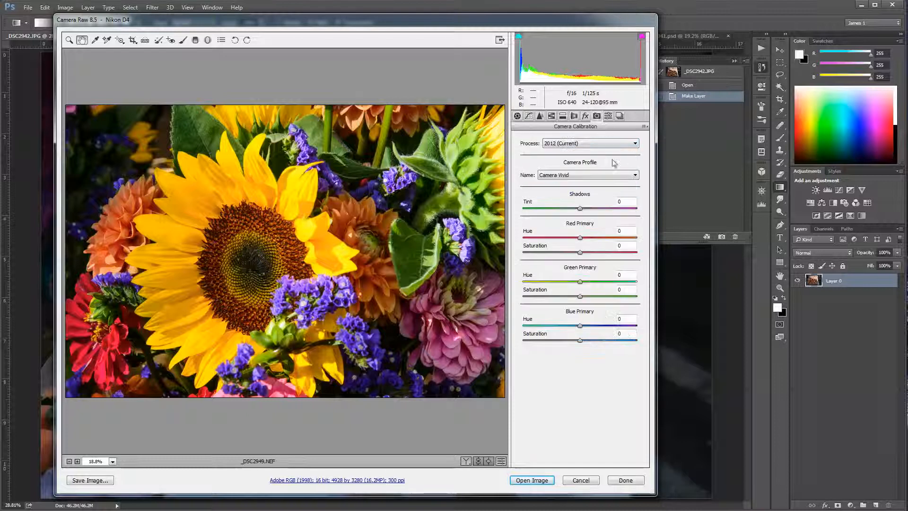
pyautogui.click(518, 116)
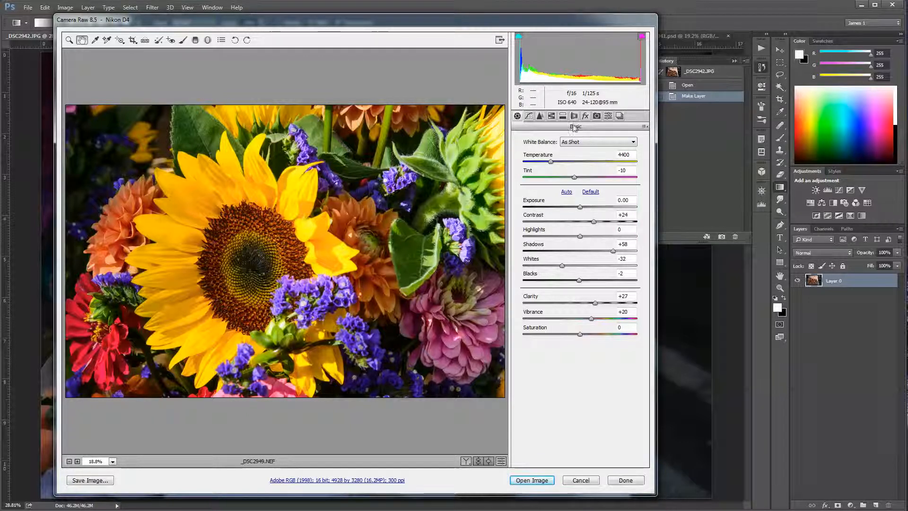
# Raise the HSL saturation to +18 for Magentas, +22 for Purples and +23 for Greens.
pyautogui.click(541, 118)
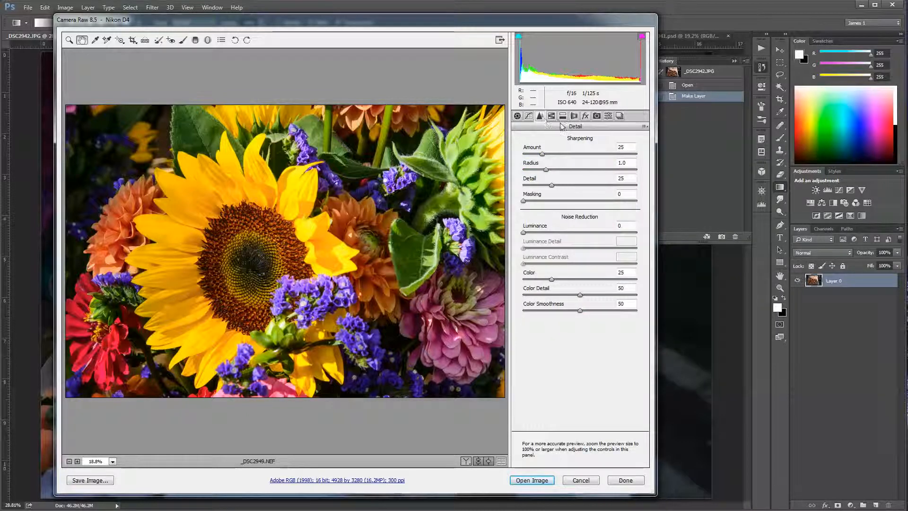
pyautogui.click(552, 117)
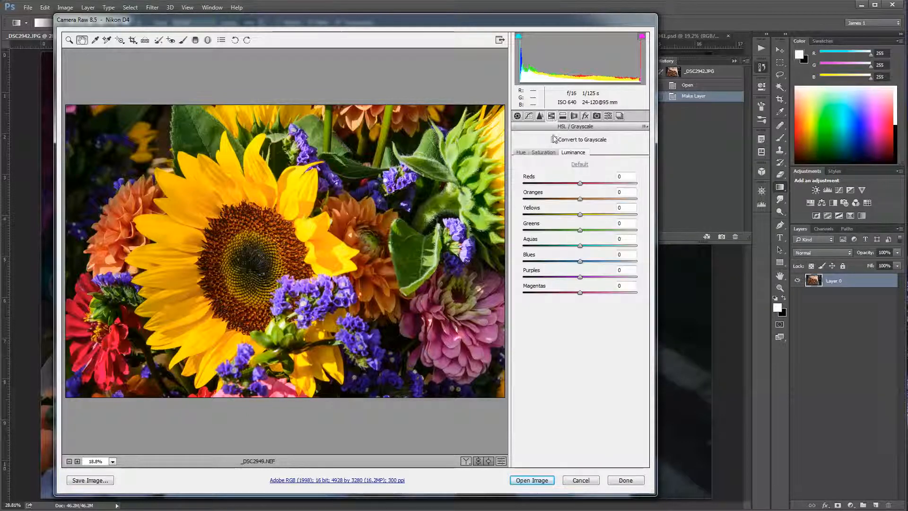
pyautogui.click(543, 152)
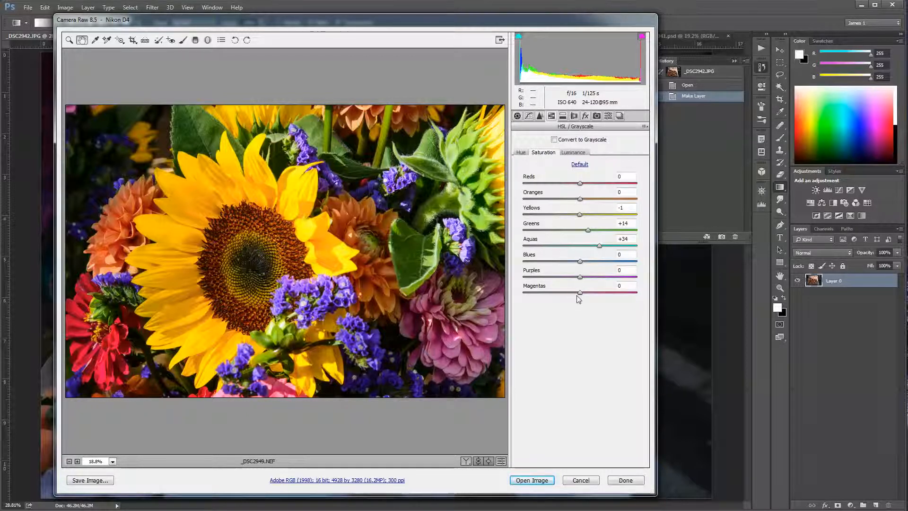
pyautogui.moveTo(577, 296); pyautogui.dragTo(590, 295)
pyautogui.moveTo(579, 278); pyautogui.dragTo(592, 281)
pyautogui.moveTo(590, 233); pyautogui.dragTo(598, 234)
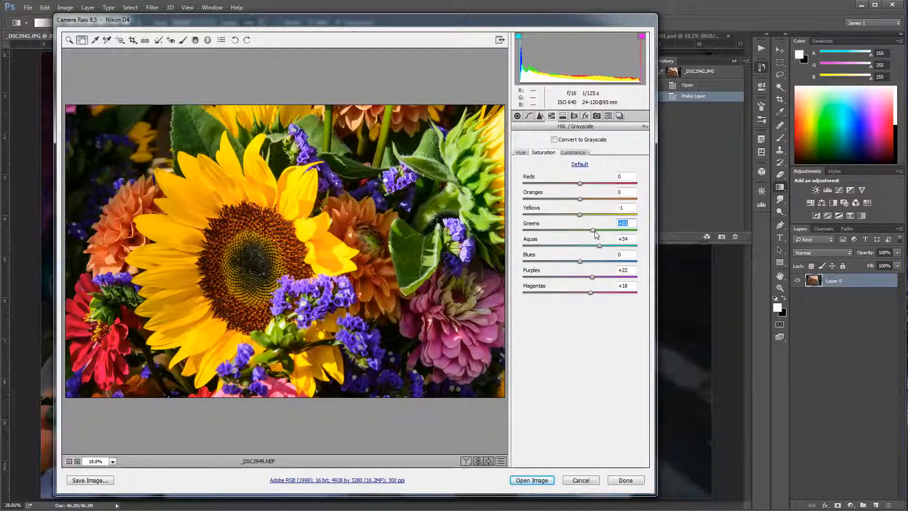
# Darken the HSL luminance with Magentas at -18, Purples at -8 and Blues at -13.
pyautogui.click(574, 153)
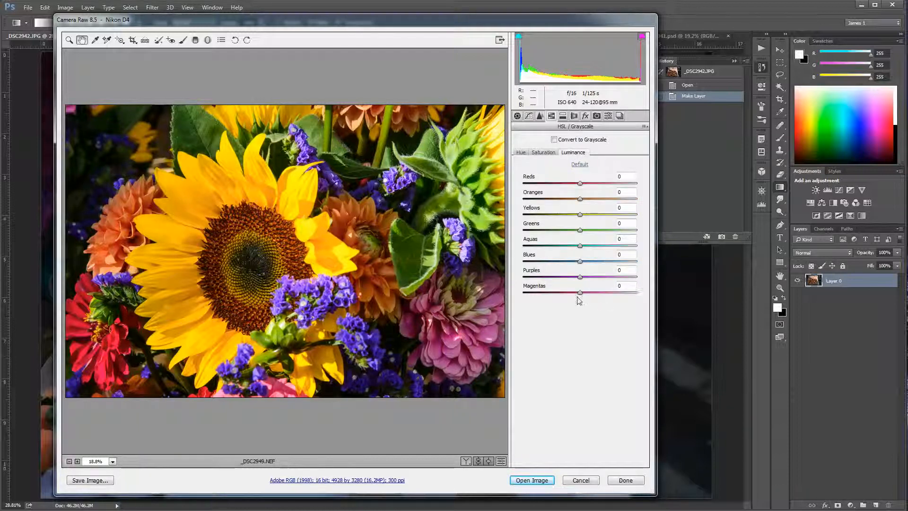
pyautogui.moveTo(581, 296)
pyautogui.mouseDown()
pyautogui.moveTo(565, 298)
pyautogui.moveTo(616, 297)
pyautogui.moveTo(574, 302)
pyautogui.mouseUp()
pyautogui.moveTo(581, 280)
pyautogui.mouseDown()
pyautogui.moveTo(566, 277)
pyautogui.moveTo(577, 282)
pyautogui.mouseUp()
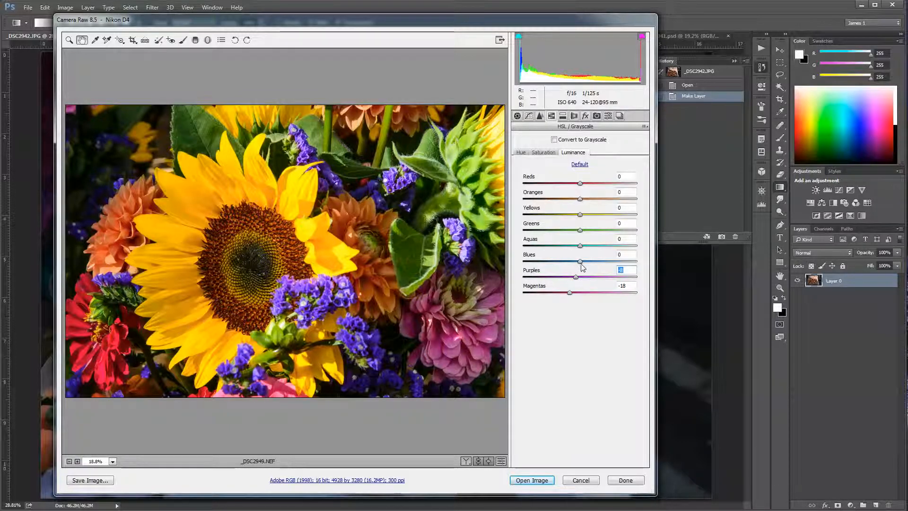
pyautogui.moveTo(580, 262); pyautogui.dragTo(574, 267)
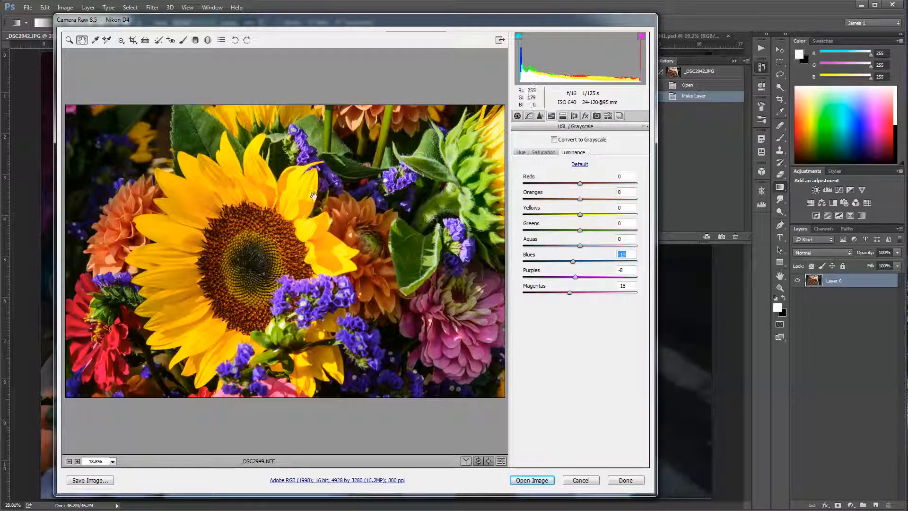
# Turn on the highlight clipping warning to check the photo for overexposed areas.
pyautogui.click(643, 37)
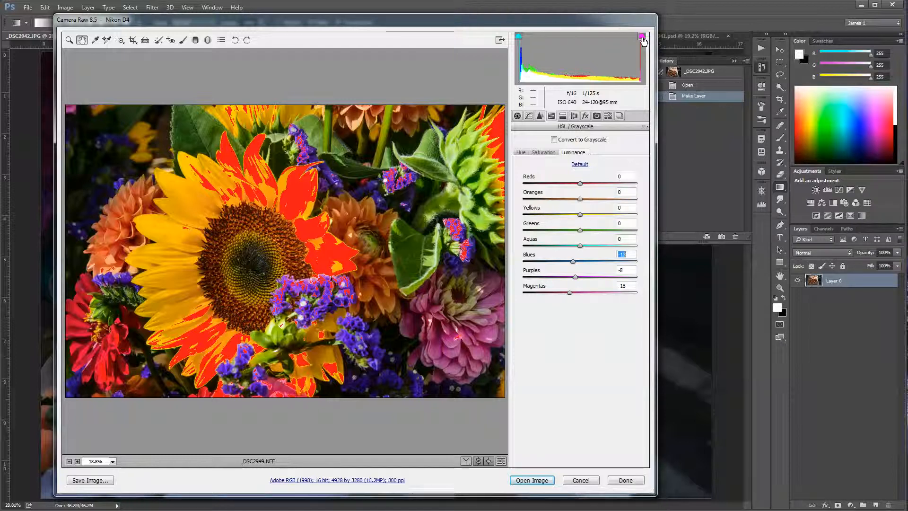
# Turn off the highlight clipping warning and return to the Basic adjustments.
pyautogui.click(642, 38)
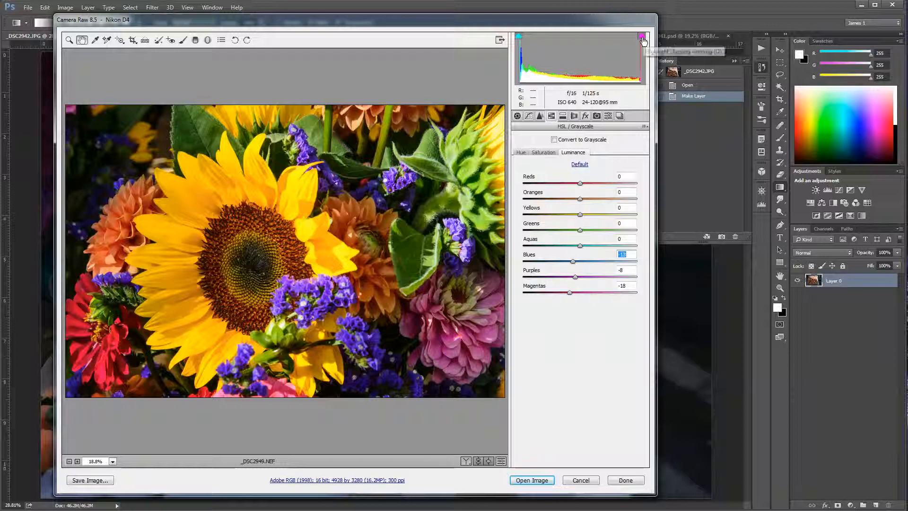
pyautogui.click(517, 117)
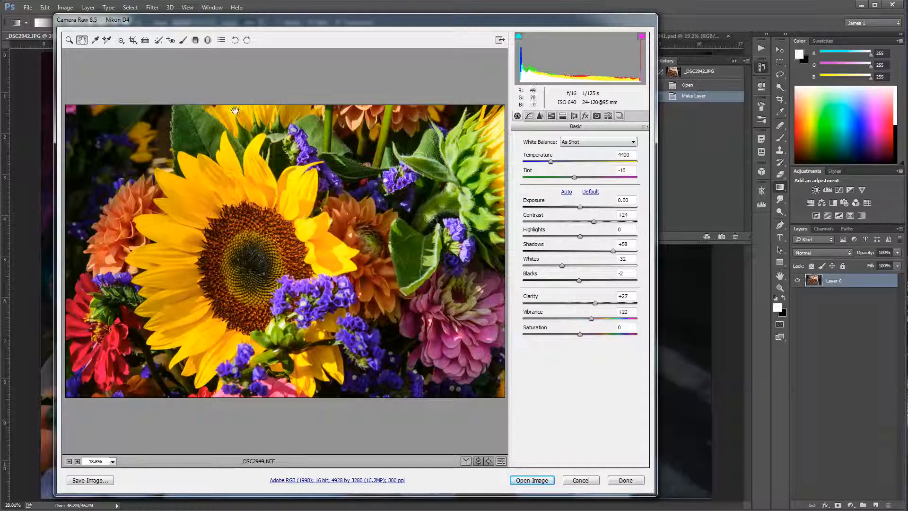
# Draw an elliptical Radial Filter around the sunflower, with its effect Outside and Exposure and Clarity at 0.
pyautogui.click(208, 41)
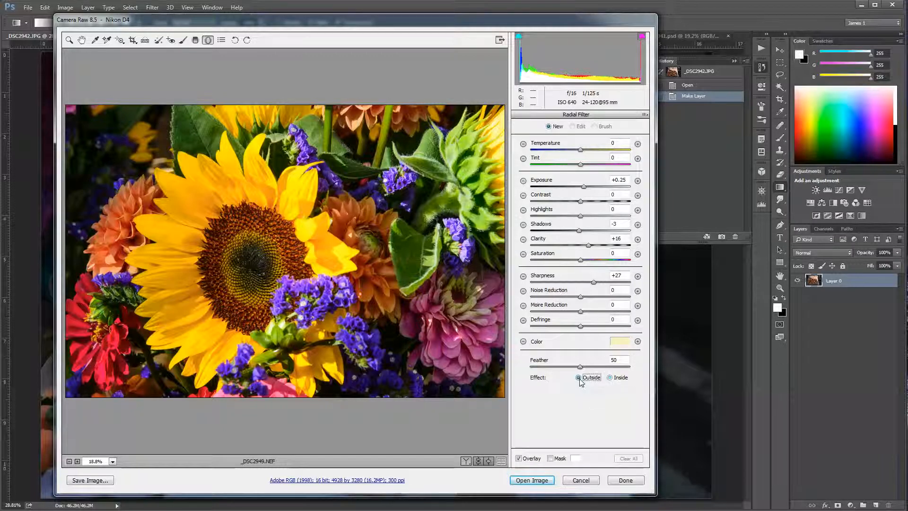
pyautogui.click(578, 377)
pyautogui.click(589, 245)
pyautogui.moveTo(220, 173)
pyautogui.mouseDown()
pyautogui.moveTo(212, 152)
pyautogui.moveTo(248, 222)
pyautogui.moveTo(270, 232)
pyautogui.moveTo(312, 300)
pyautogui.moveTo(373, 276)
pyautogui.moveTo(285, 330)
pyautogui.moveTo(343, 304)
pyautogui.mouseUp()
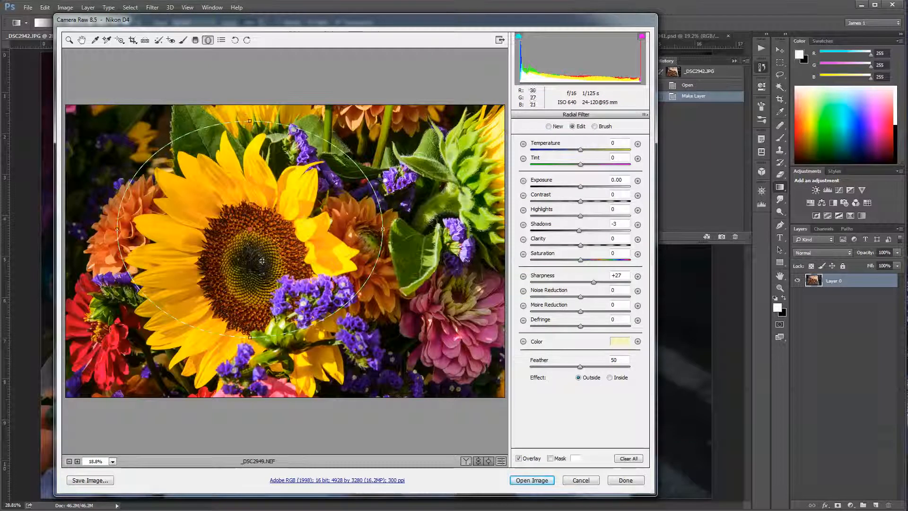
# Center, rotate and enlarge the radial filter's ellipse until it encloses the whole sunflower.
pyautogui.moveTo(251, 230); pyautogui.dragTo(265, 247)
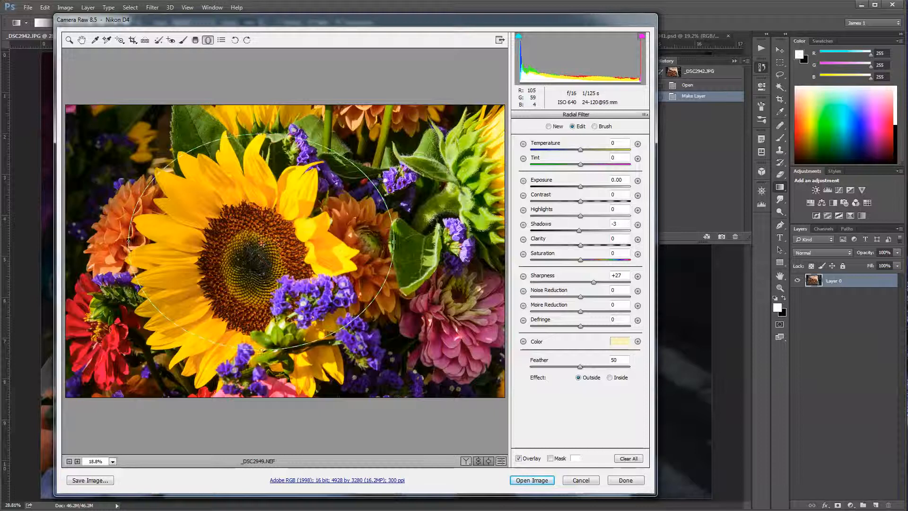
pyautogui.moveTo(291, 217)
pyautogui.mouseDown()
pyautogui.moveTo(298, 221)
pyautogui.moveTo(280, 225)
pyautogui.mouseUp()
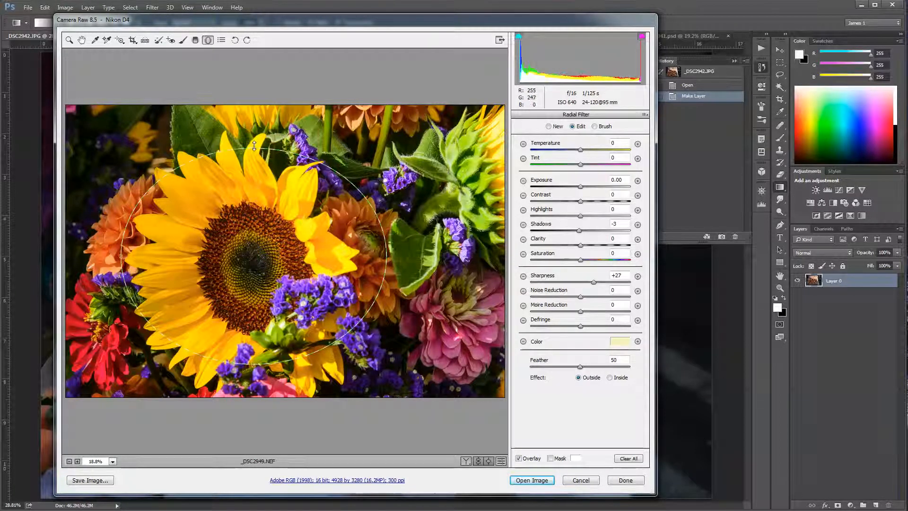
pyautogui.moveTo(254, 145)
pyautogui.mouseDown()
pyautogui.moveTo(263, 78)
pyautogui.moveTo(253, 148)
pyautogui.mouseUp()
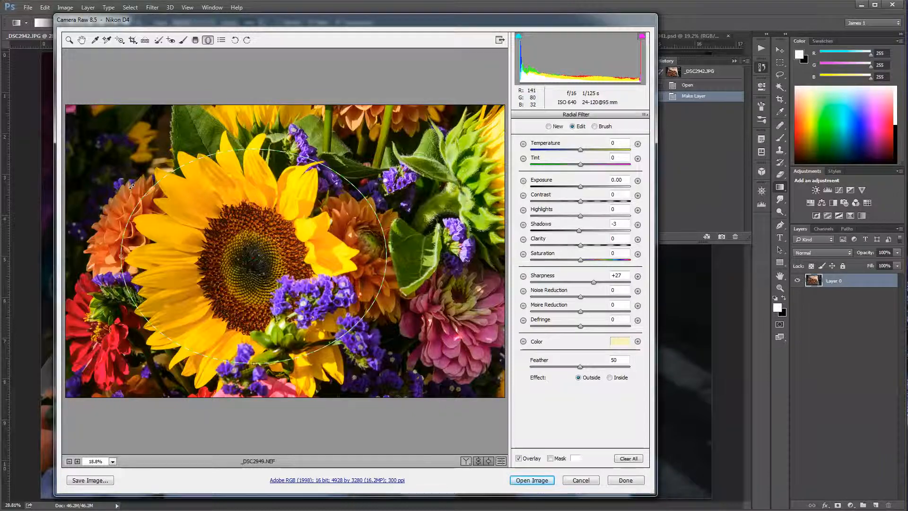
pyautogui.moveTo(132, 186); pyautogui.dragTo(179, 137)
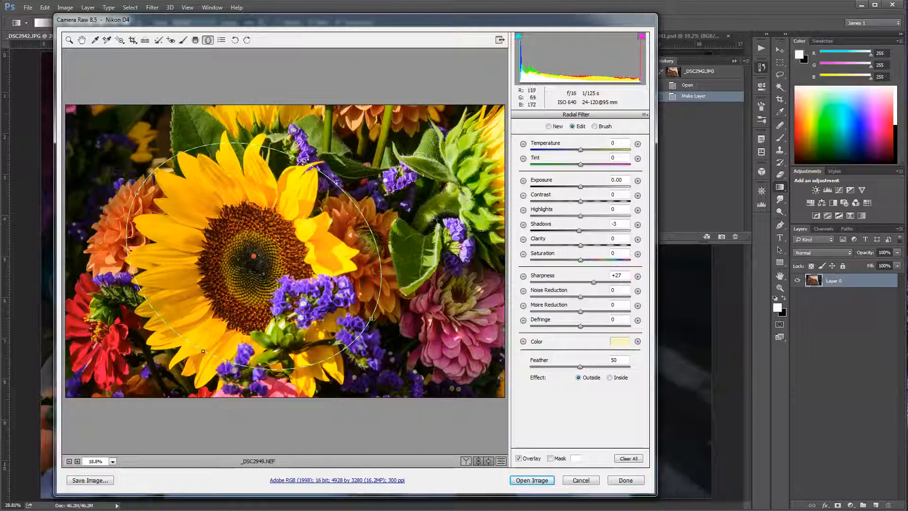
pyautogui.moveTo(306, 161); pyautogui.dragTo(310, 152)
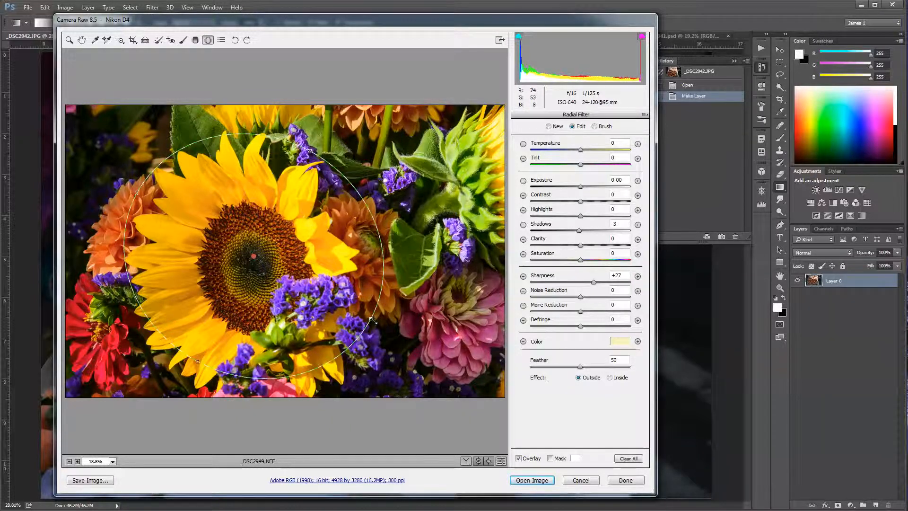
pyautogui.moveTo(371, 321); pyautogui.dragTo(384, 329)
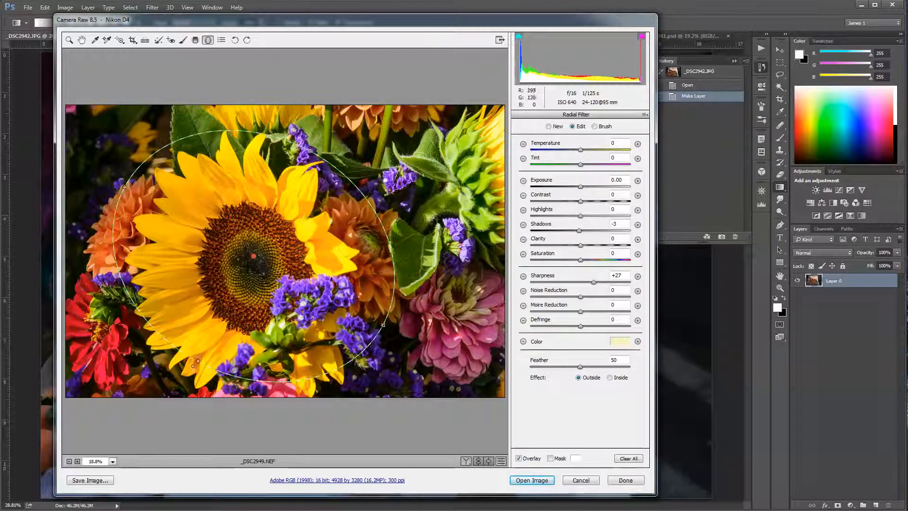
pyautogui.moveTo(195, 363); pyautogui.dragTo(186, 379)
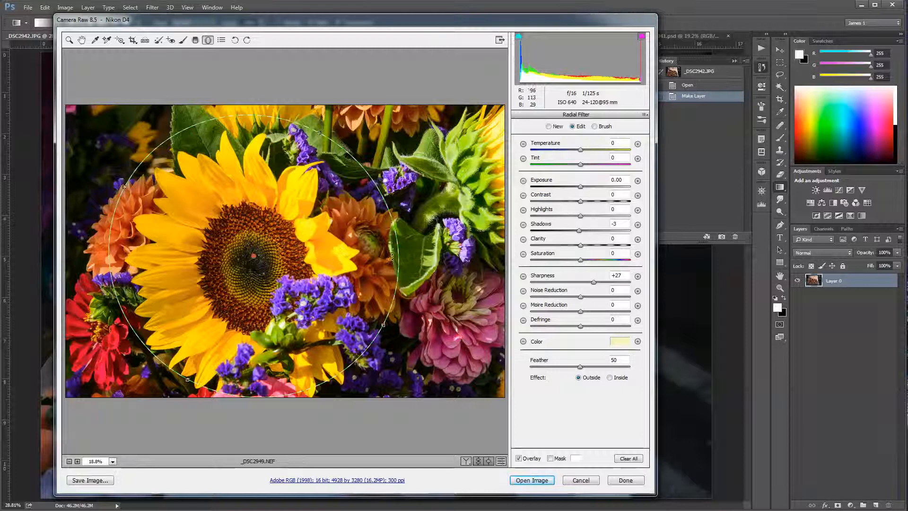
pyautogui.moveTo(384, 324); pyautogui.dragTo(396, 332)
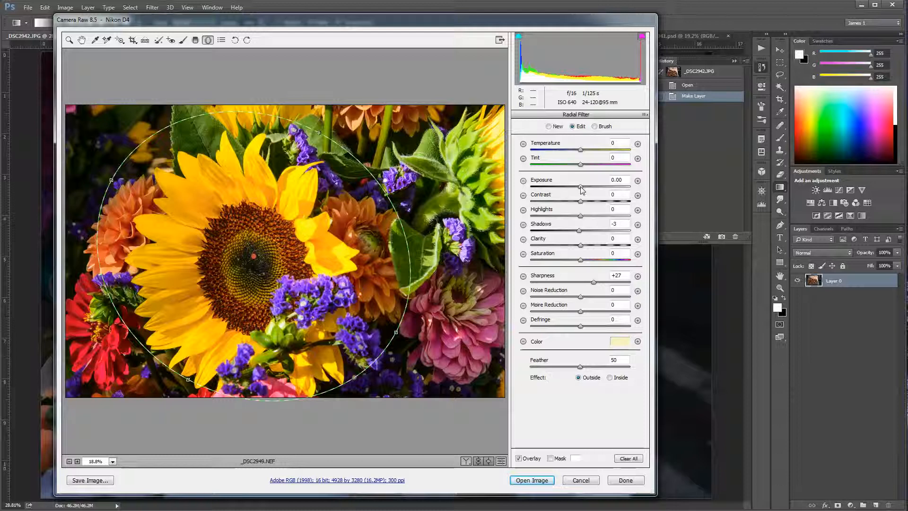
# Darken the area outside the ellipse with Exposure -0.90, Contrast +2 and Highlights +1.
pyautogui.moveTo(580, 189); pyautogui.dragTo(574, 192)
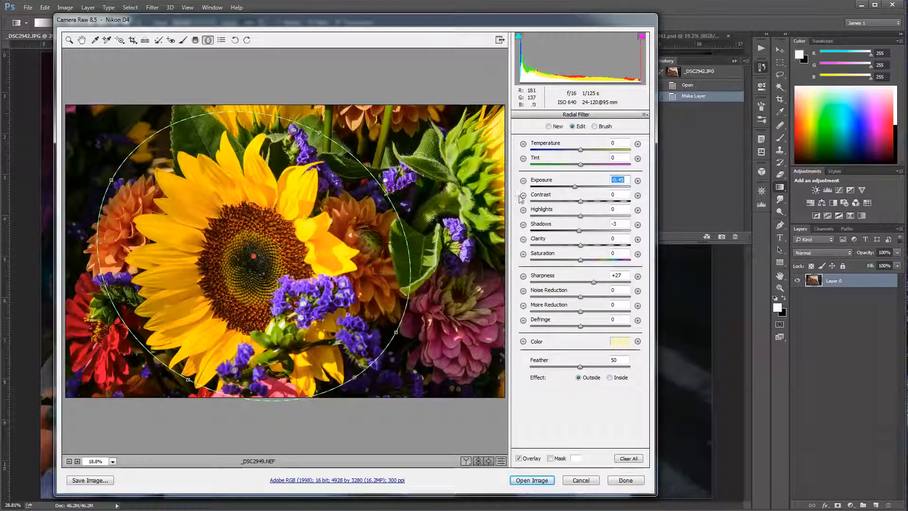
pyautogui.moveTo(573, 189); pyautogui.dragTo(570, 190)
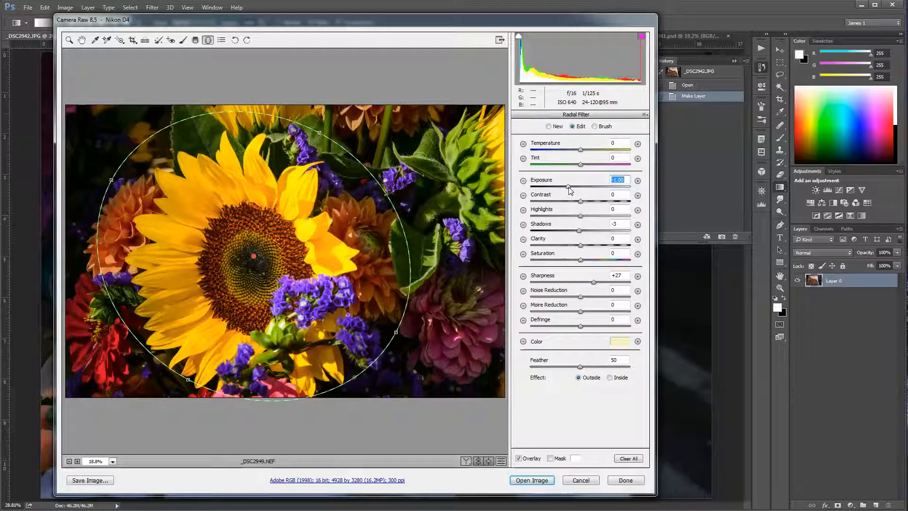
pyautogui.moveTo(569, 187); pyautogui.dragTo(570, 188)
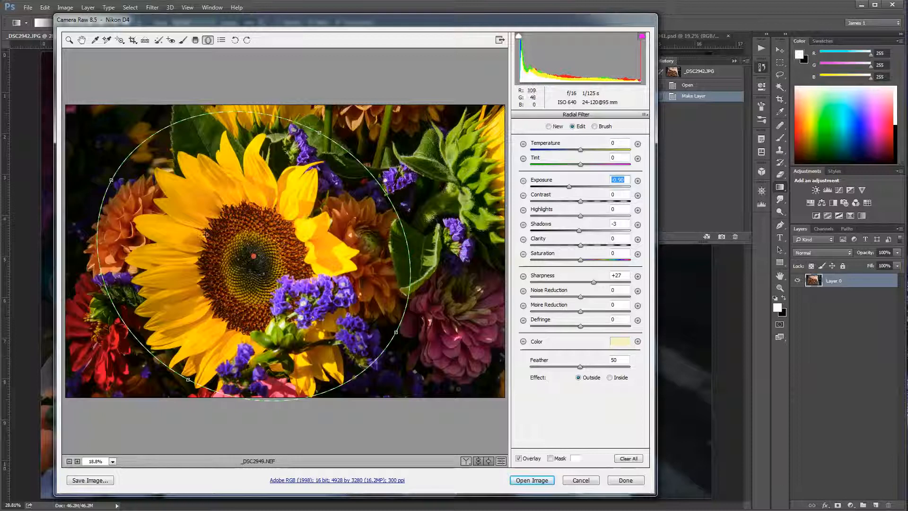
pyautogui.moveTo(581, 205)
pyautogui.mouseDown()
pyautogui.moveTo(613, 202)
pyautogui.moveTo(581, 203)
pyautogui.moveTo(615, 218)
pyautogui.moveTo(544, 223)
pyautogui.moveTo(580, 217)
pyautogui.mouseUp()
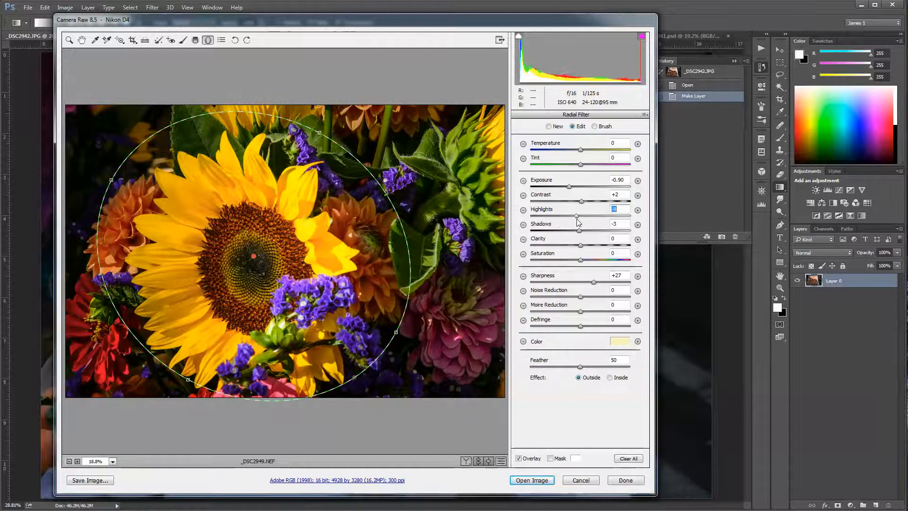
# Try desaturating the surroundings to -100, and compare the filter's edge with Feather at 2 and 45.
pyautogui.moveTo(581, 261); pyautogui.dragTo(535, 262)
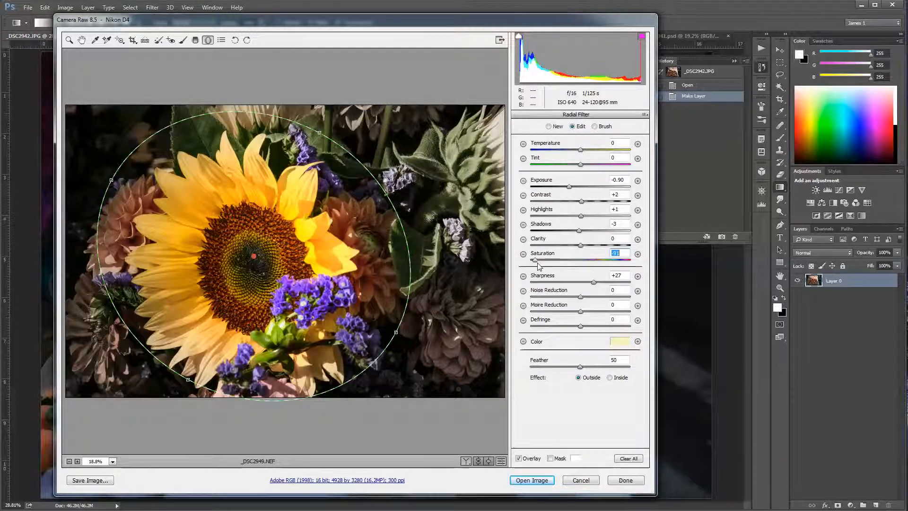
pyautogui.moveTo(535, 264); pyautogui.dragTo(520, 264)
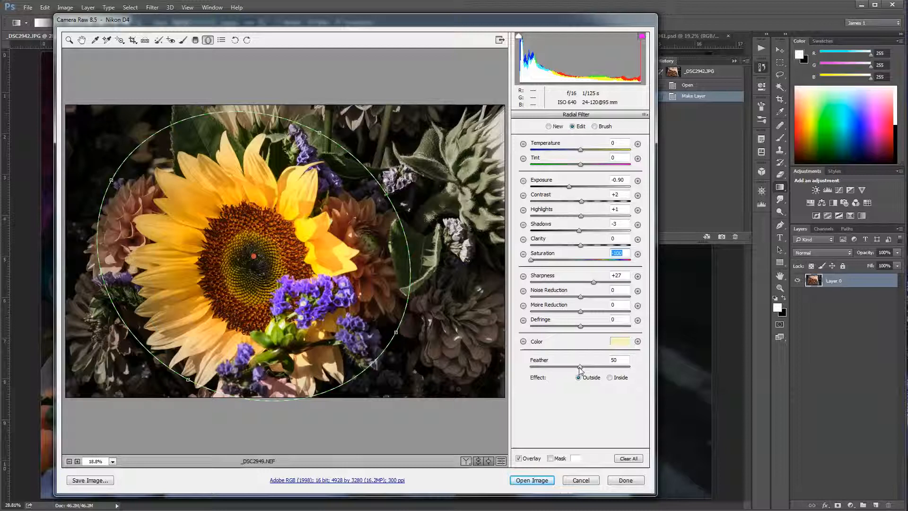
pyautogui.moveTo(580, 369); pyautogui.dragTo(534, 372)
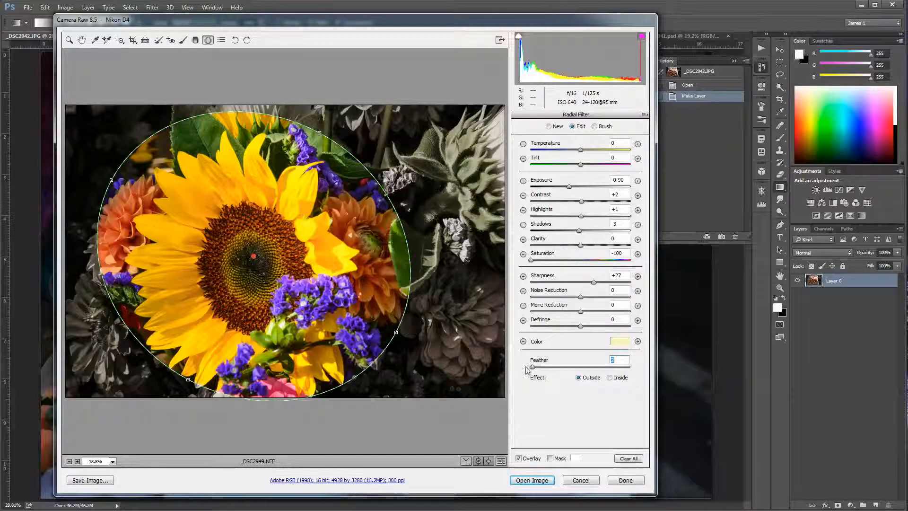
pyautogui.moveTo(532, 367); pyautogui.dragTo(575, 373)
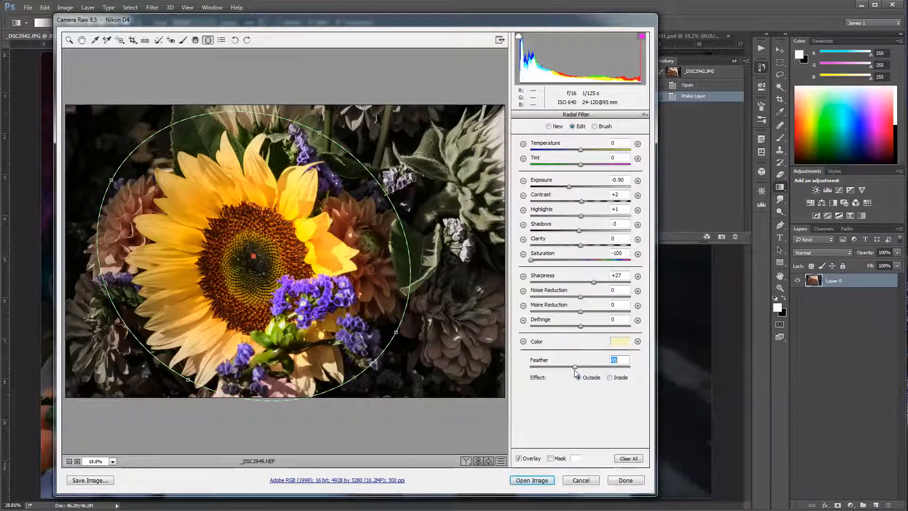
# Set the radial filter's Saturation to 0 and its Feather to 47.
pyautogui.moveTo(532, 260); pyautogui.dragTo(580, 267)
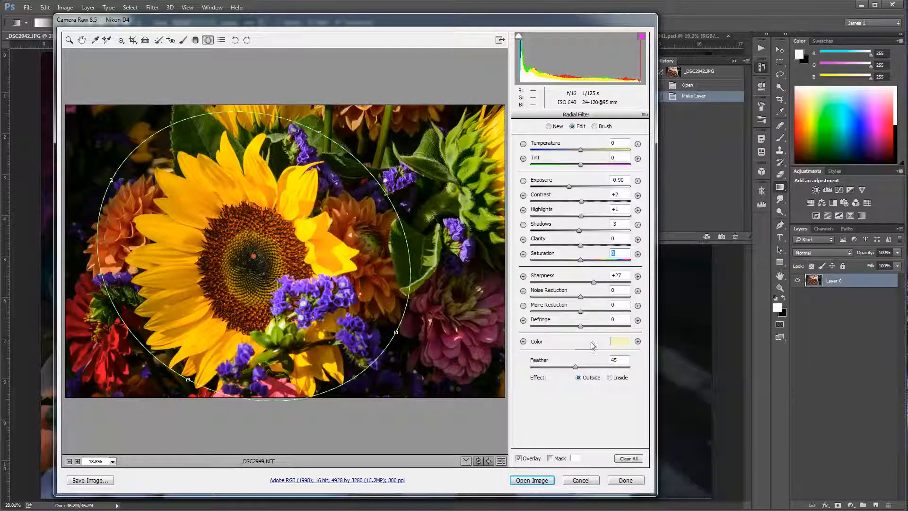
pyautogui.moveTo(576, 371); pyautogui.dragTo(577, 364)
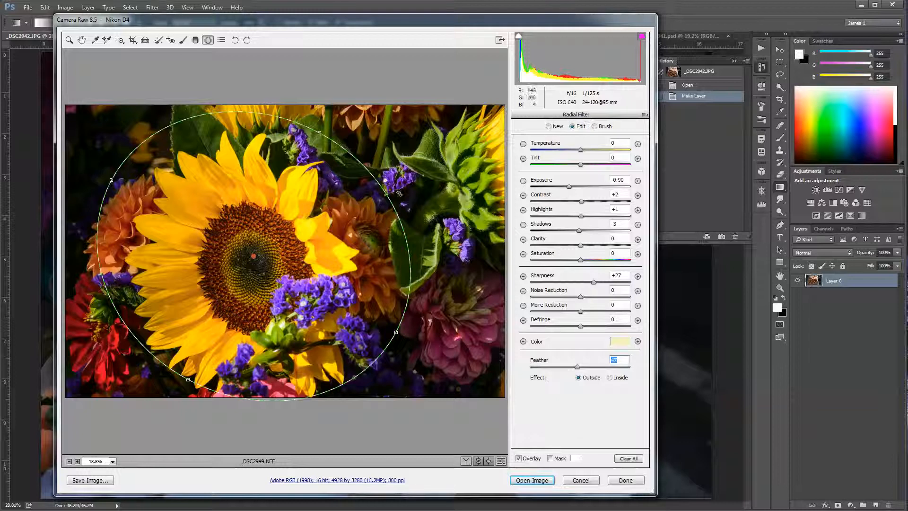
# Reset all Camera Raw edits on the photo and bring up the Open Object option.
pyautogui.click(82, 41)
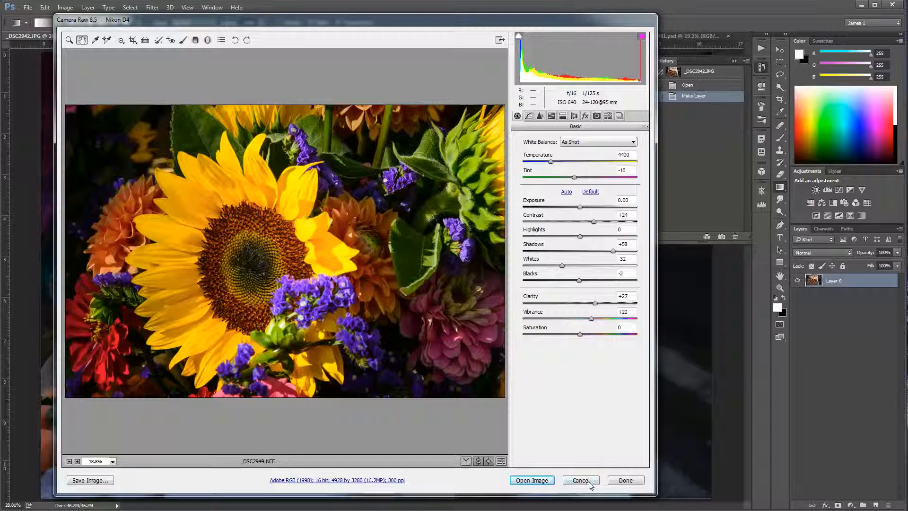
pyautogui.press('alt')
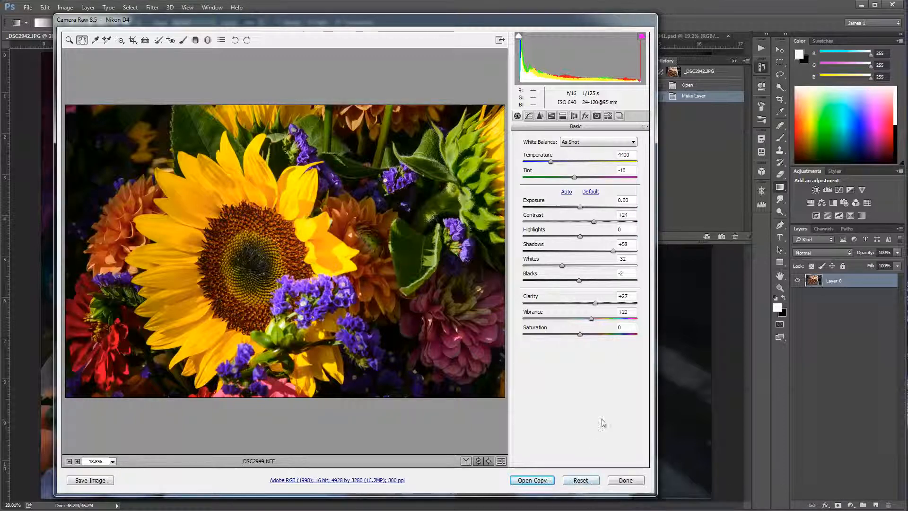
pyautogui.click(585, 483)
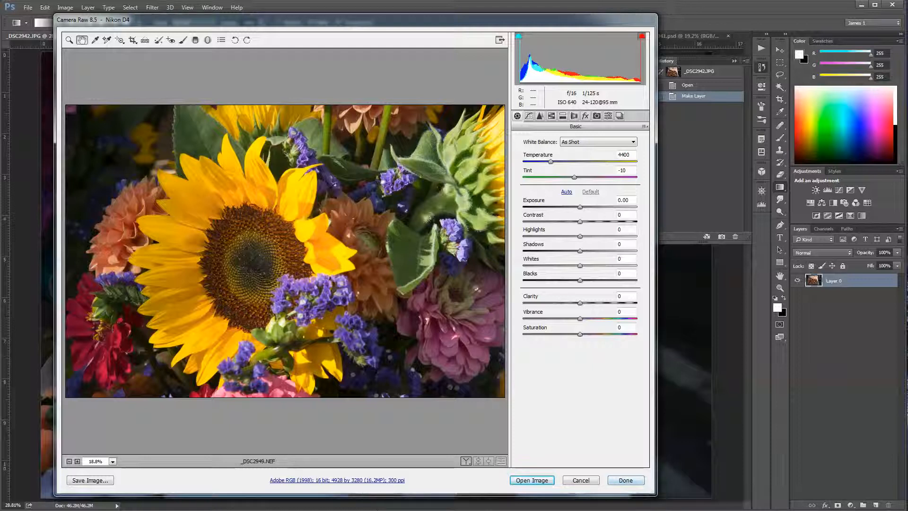
pyautogui.press('shift')
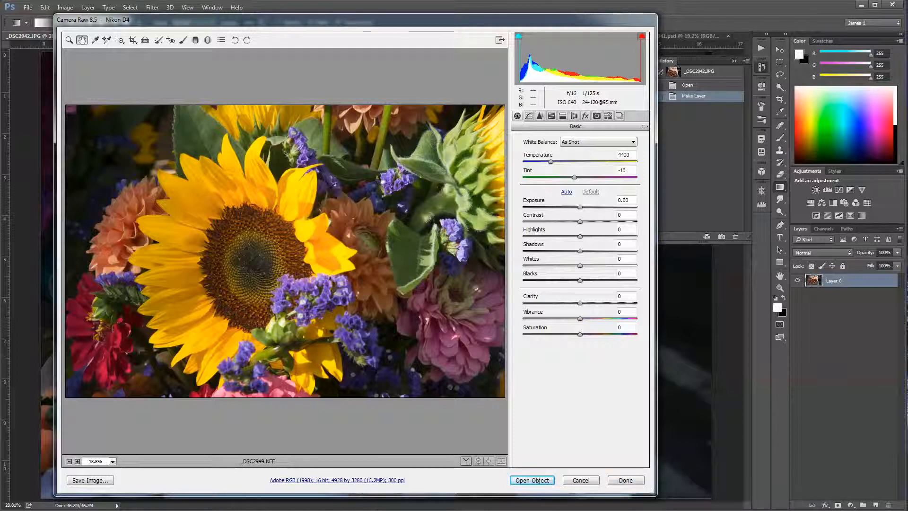